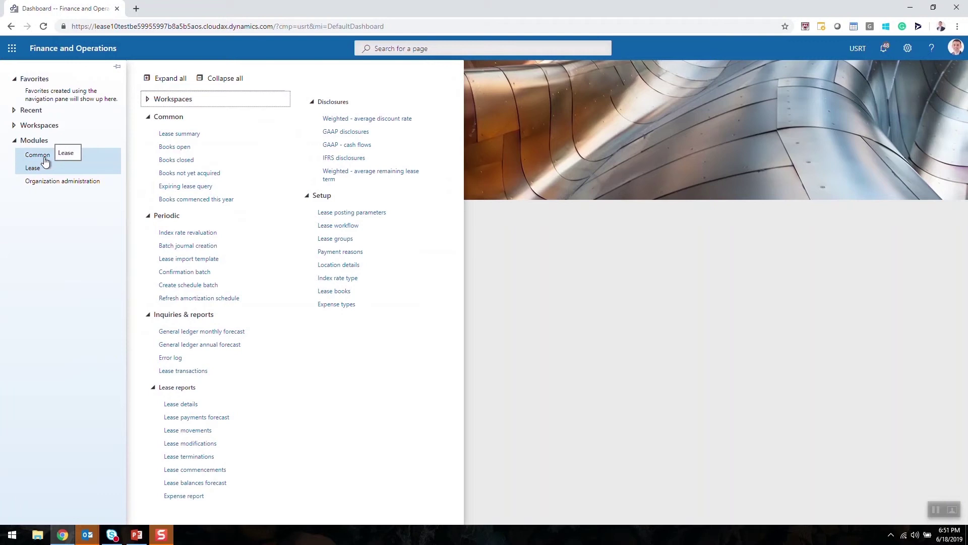
- Open the lease summary, examine the book details of lease USRT-2, and return to the lease list
left_click(169, 129)
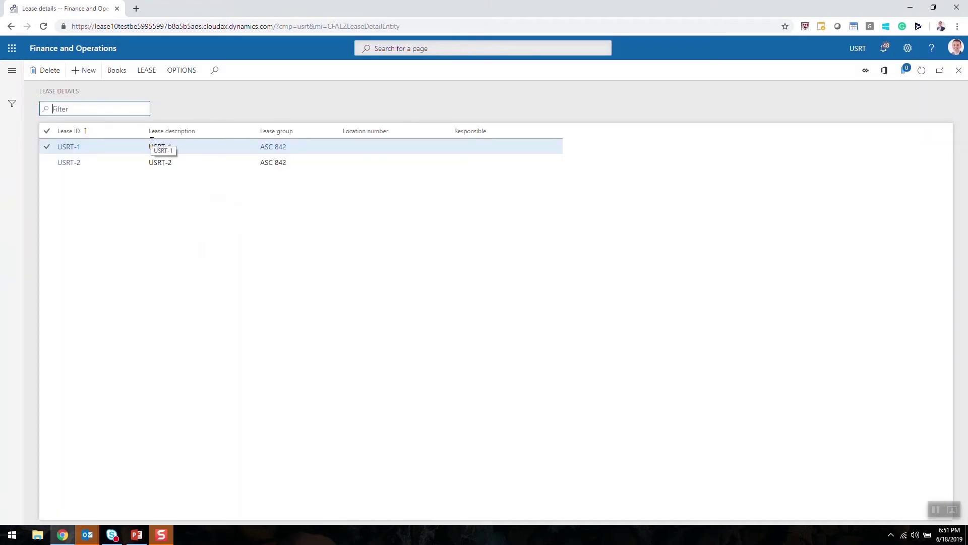
left_click(74, 165)
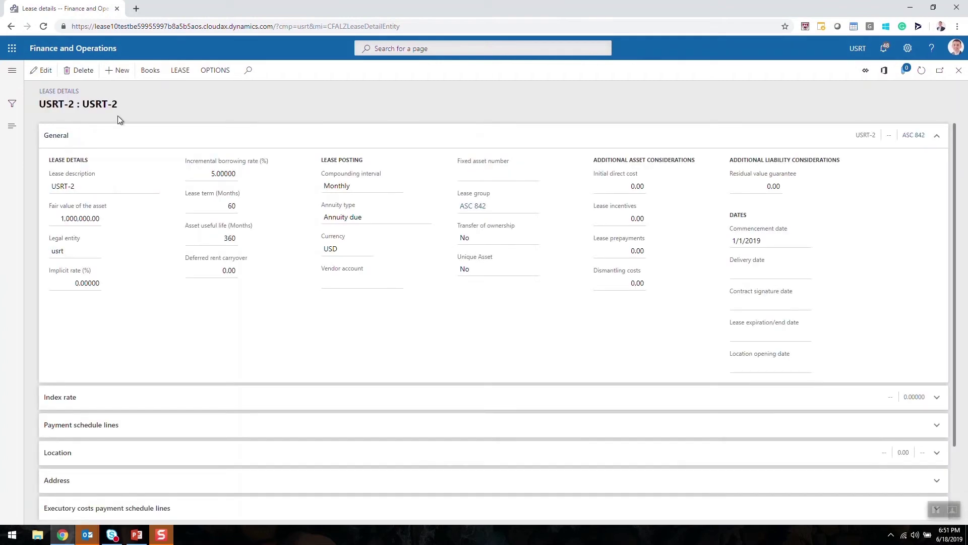
left_click(150, 71)
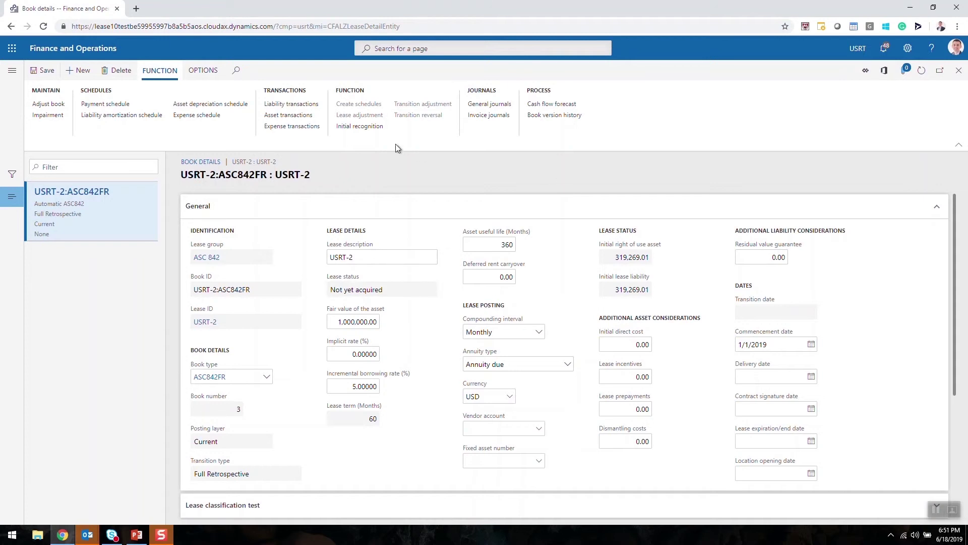
left_click(962, 71)
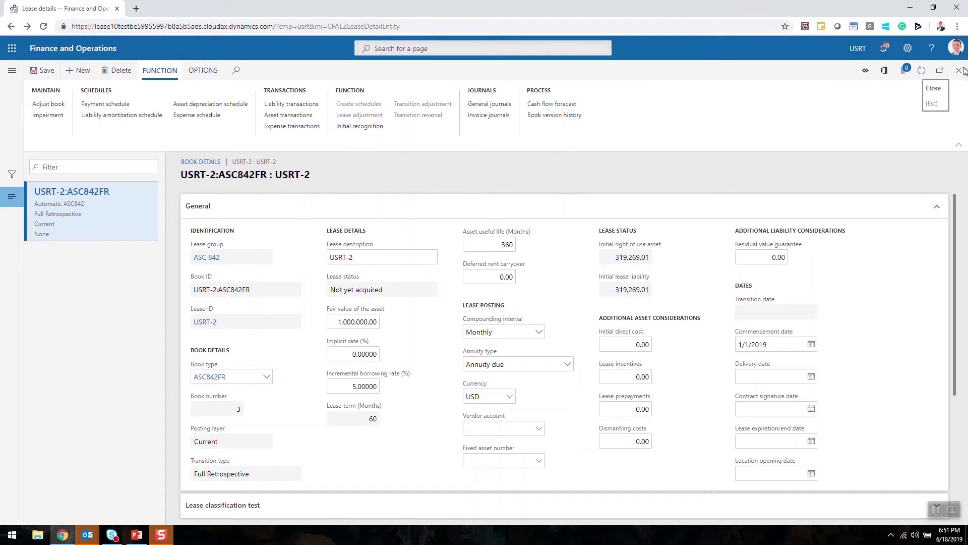
left_click(959, 70)
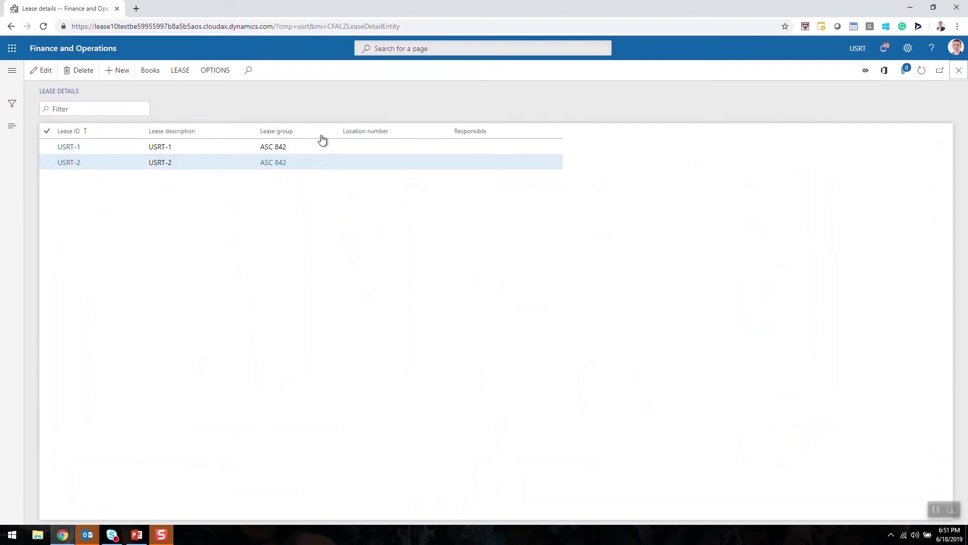
- Examine the book details of lease USRT-1 and return to the dashboard
left_click(158, 145)
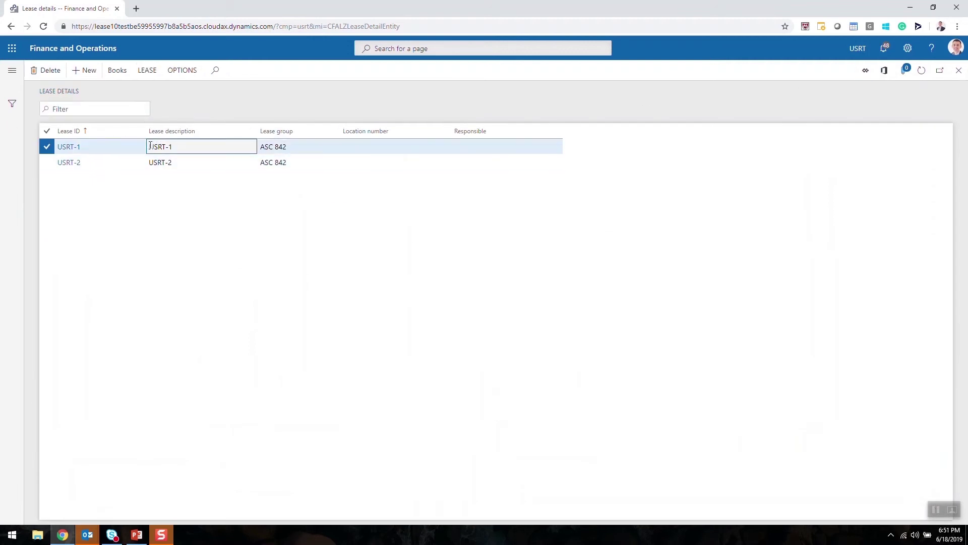
left_click(130, 75)
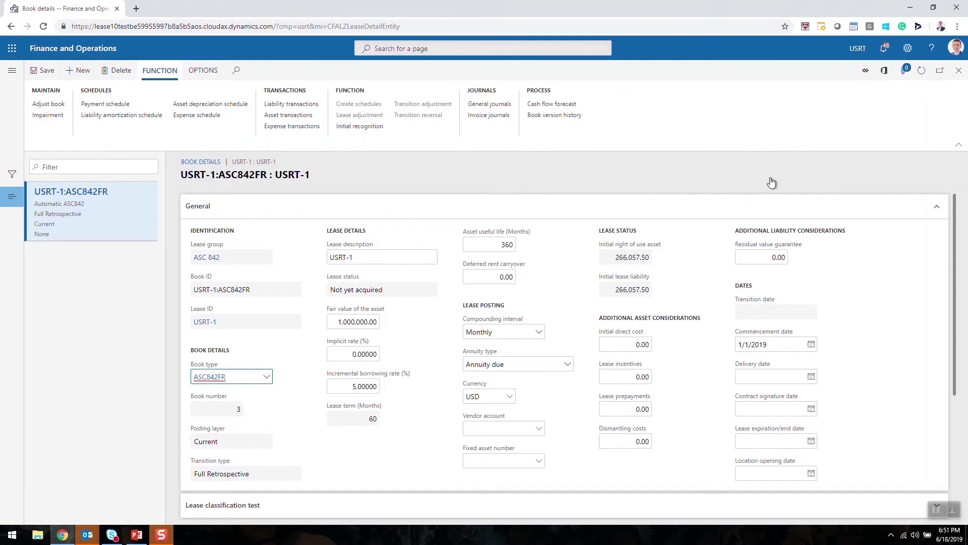
left_click(959, 70)
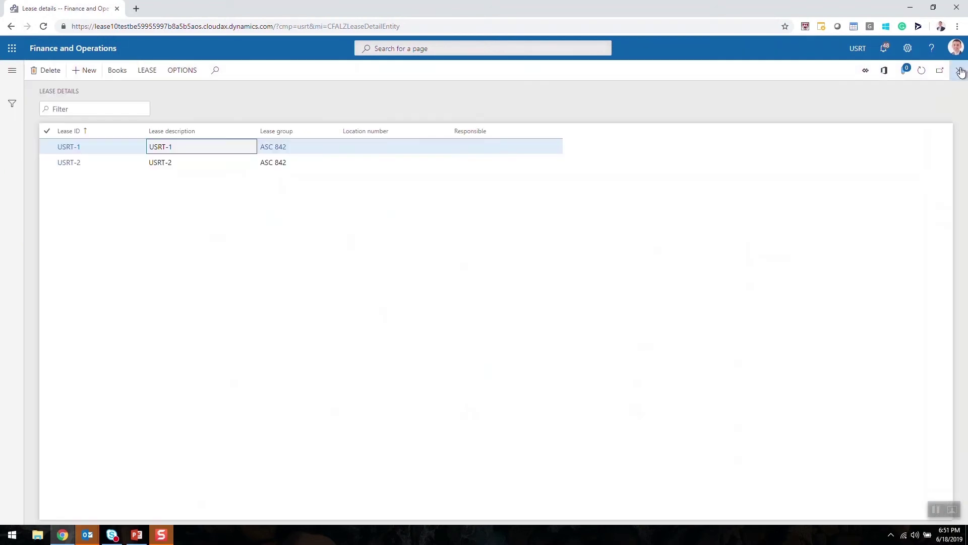
left_click(960, 70)
- Switch the current company to USMF
left_click(859, 56)
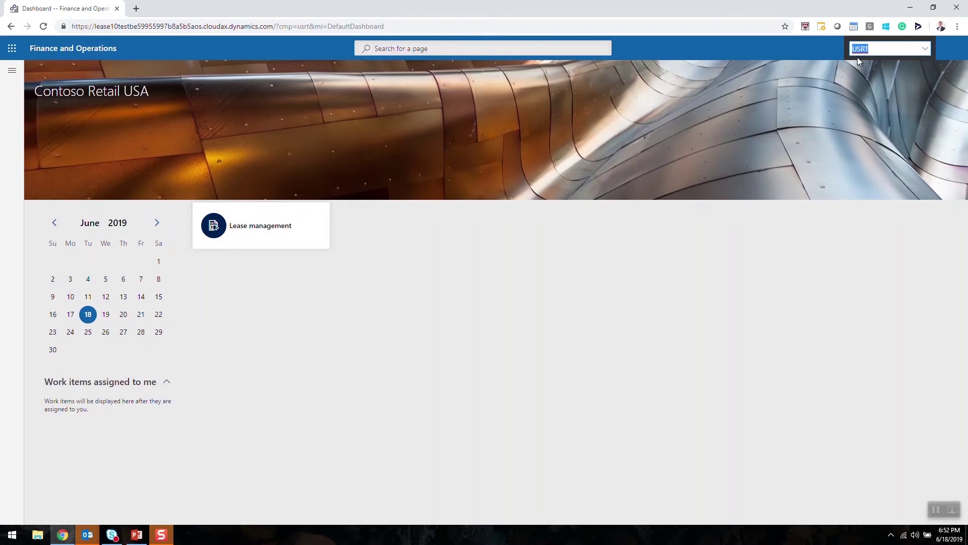
scroll(819, 101, "down", 1)
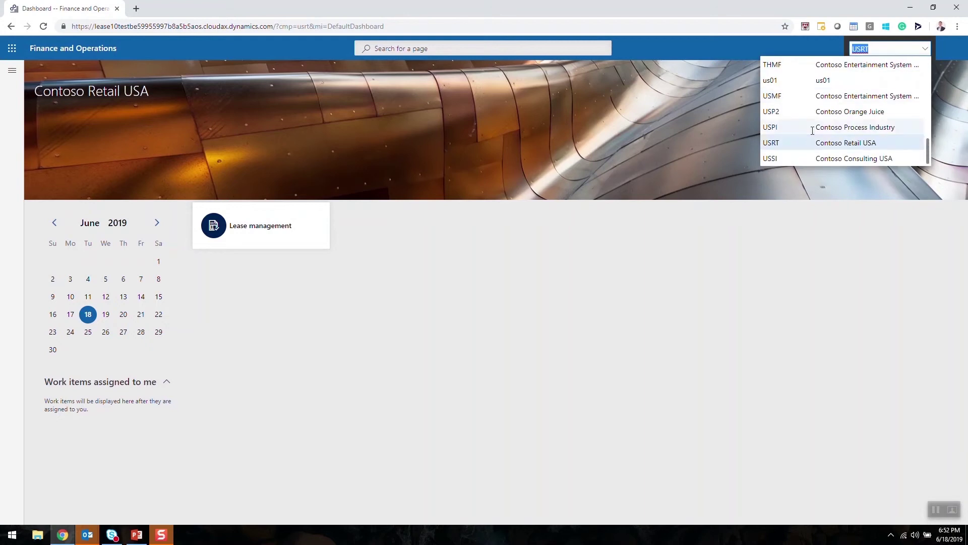
left_click(819, 101)
- In USMF's lease summary, check the lease status on the USMF-3 book, view lease USMF-4, and return to the dashboard
left_click(8, 71)
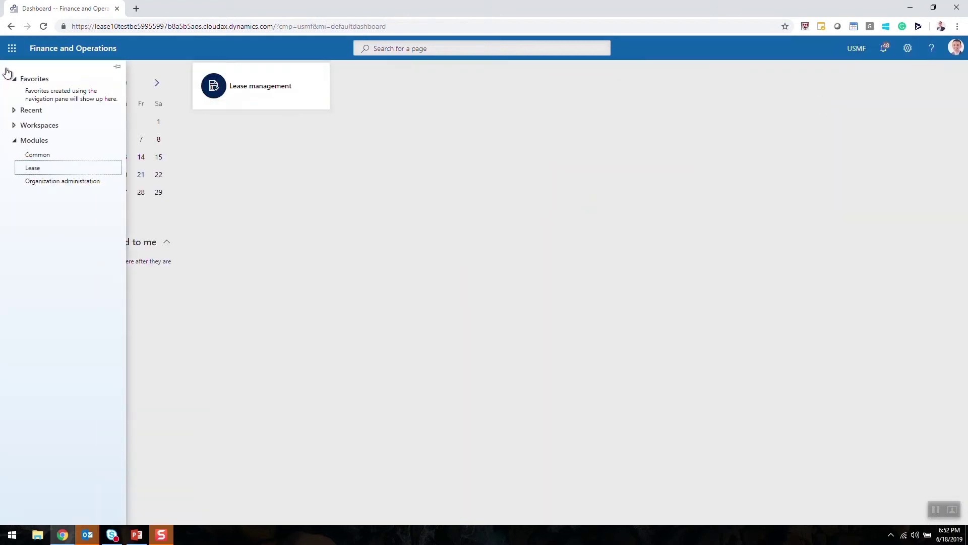
left_click(92, 171)
left_click(187, 142)
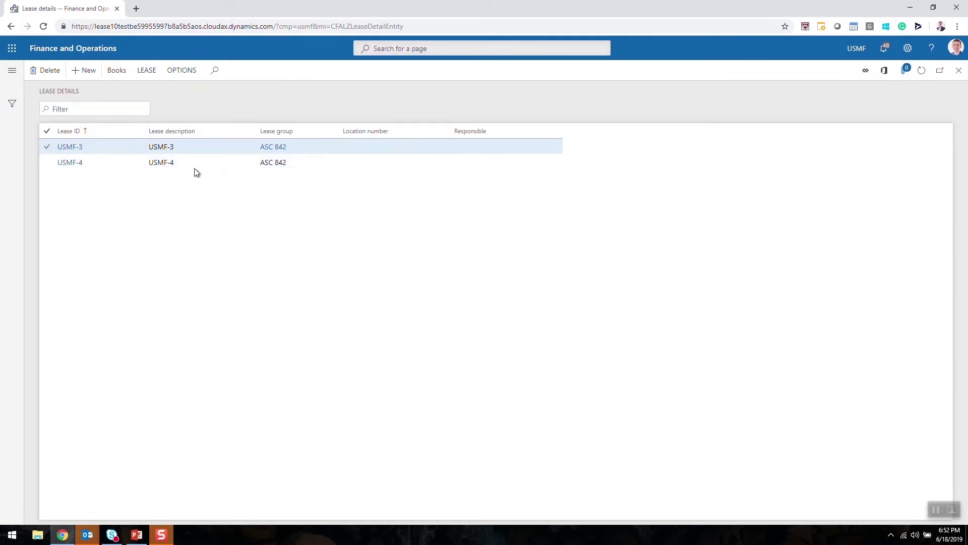
left_click(158, 75)
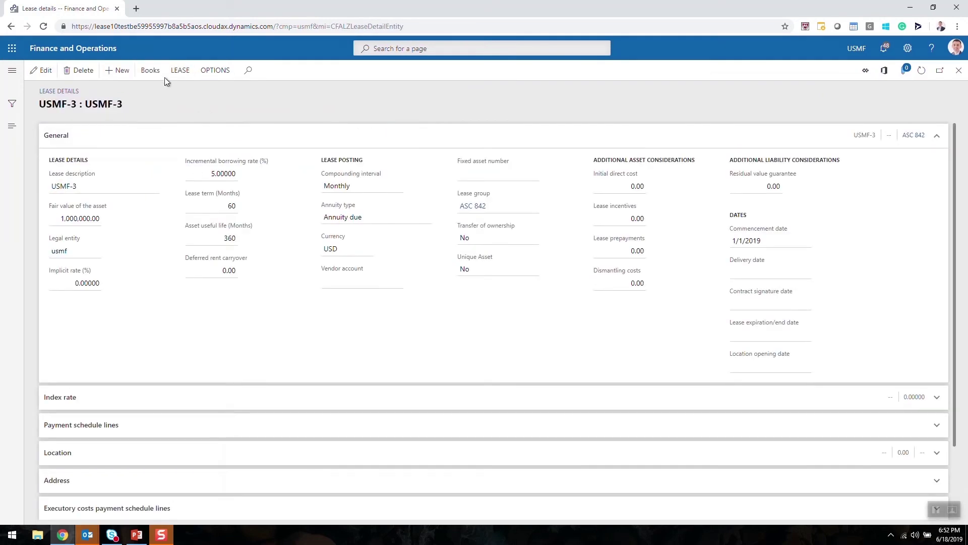
left_click(396, 288)
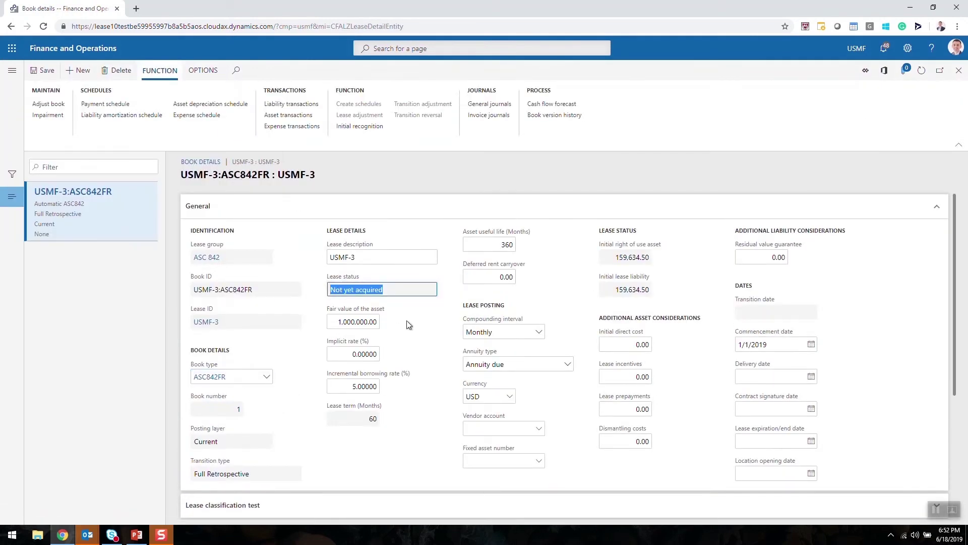
key("Escape")
key("Escape")
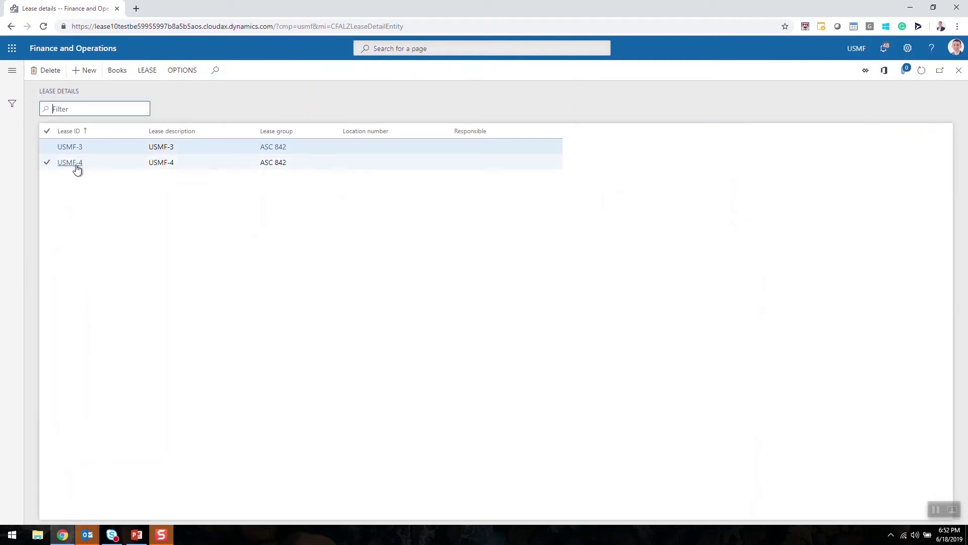
left_click(76, 166)
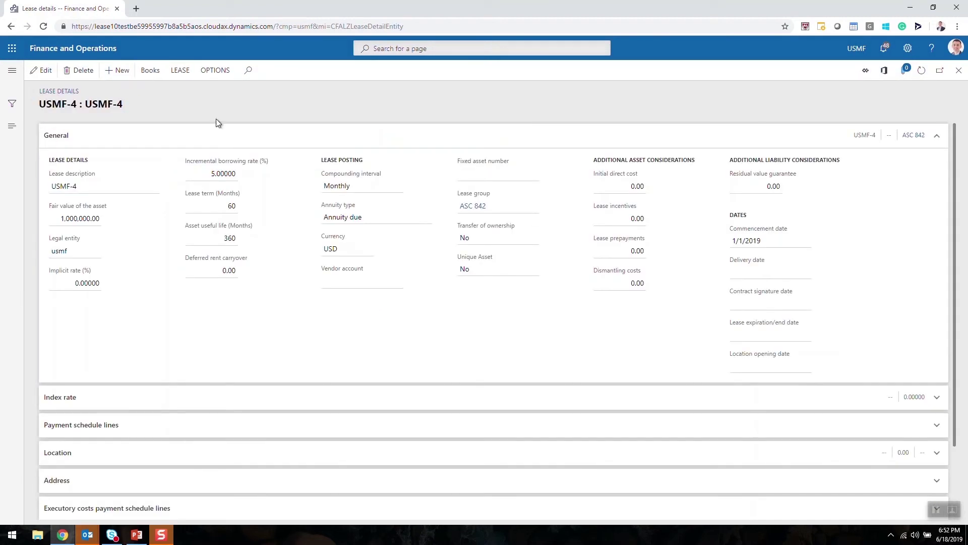
key("Escape")
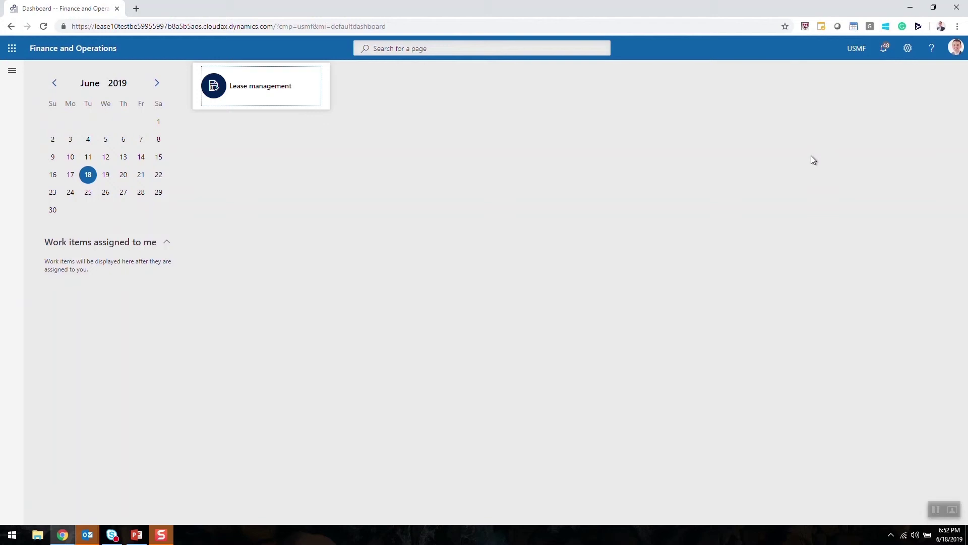
- Set Cross entity batch to No in the lease posting parameters
left_click(17, 83)
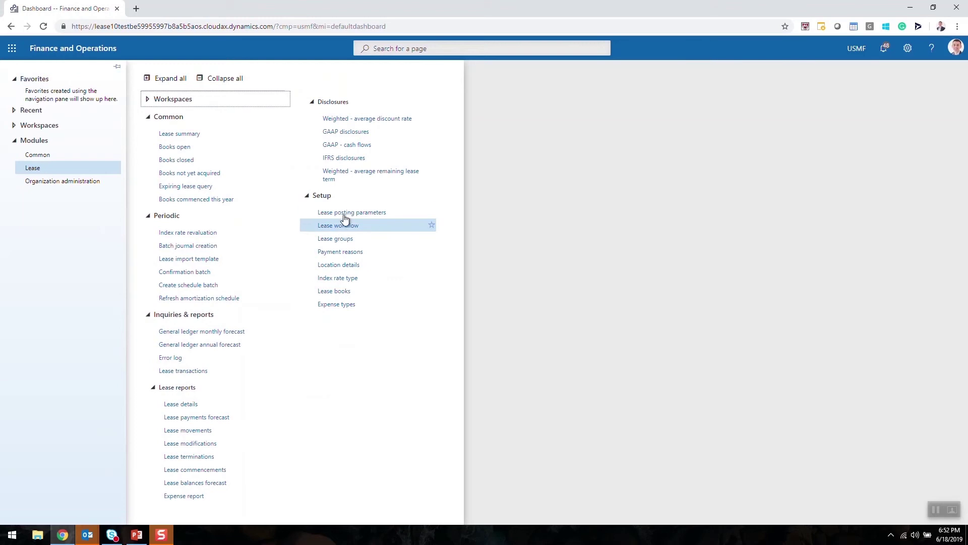
left_click(344, 213)
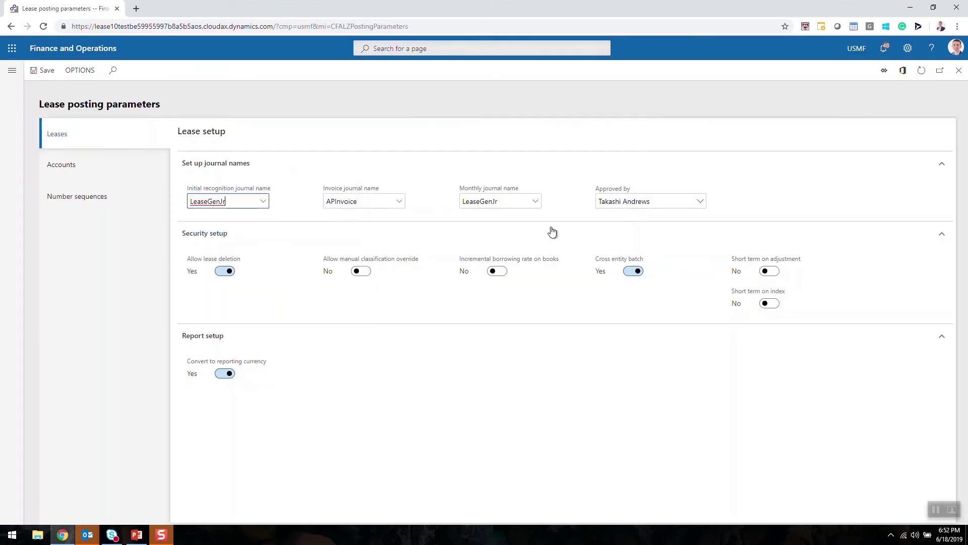
left_click(633, 272)
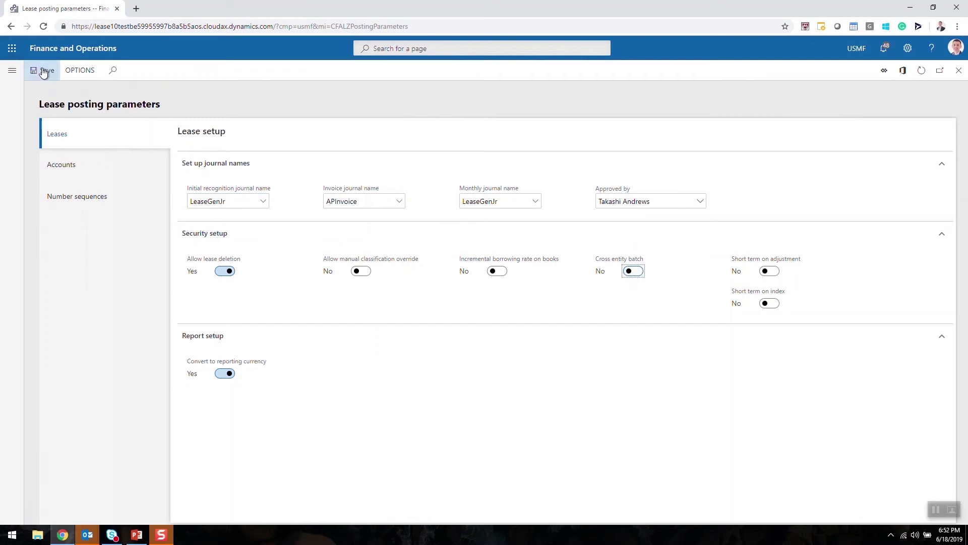
- Check the legal entity field in the batch journal creation form, and cancel the form
left_click(13, 70)
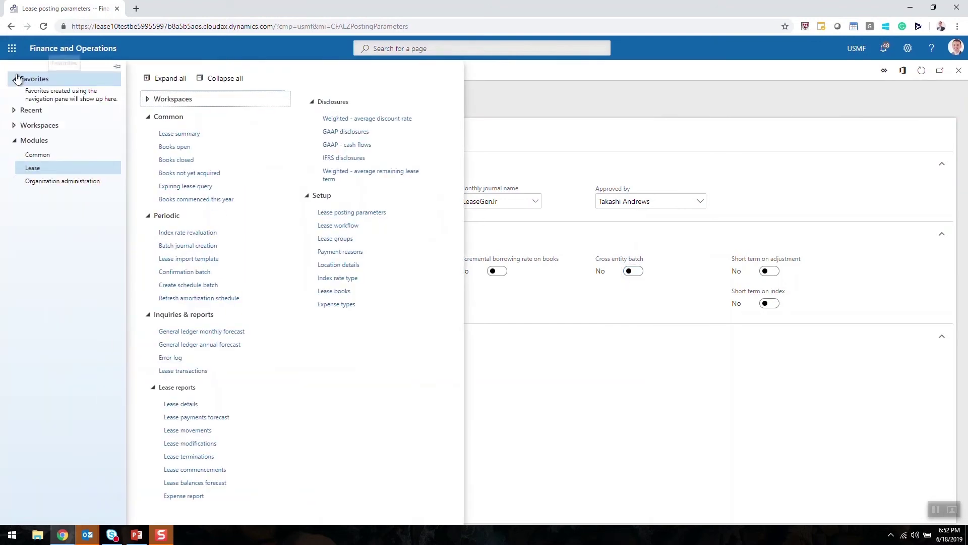
left_click(198, 247)
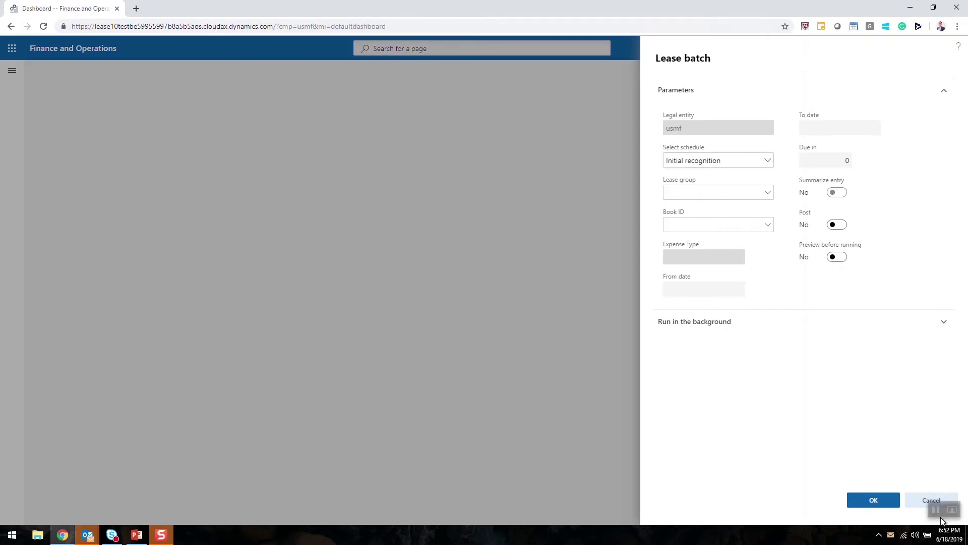
left_click(916, 499)
- Set Cross entity batch to Yes in the lease posting parameters
left_click(12, 70)
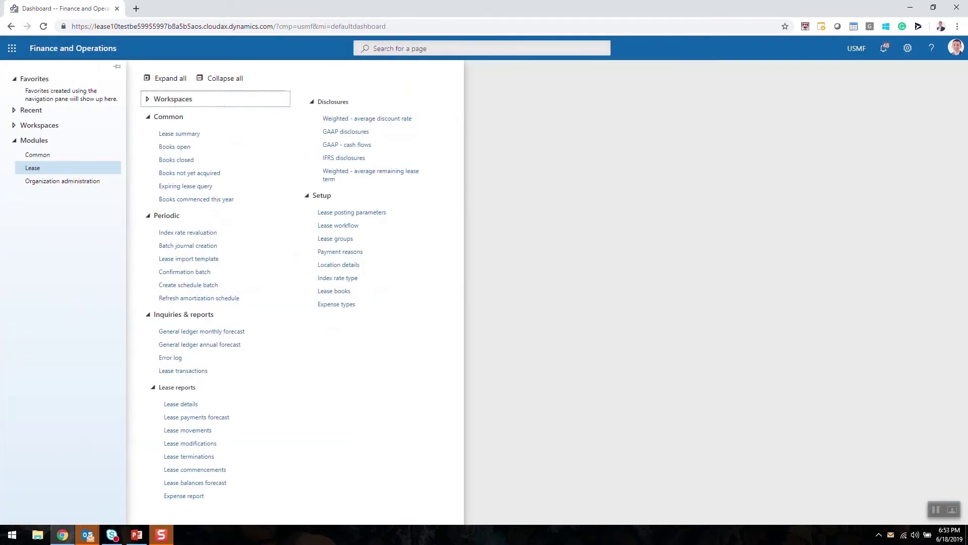
left_click(365, 213)
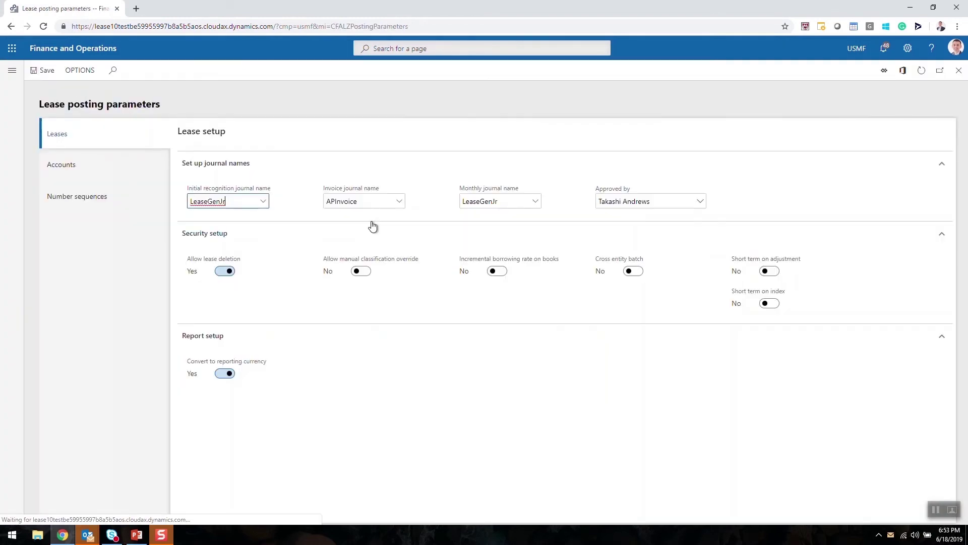
left_click(632, 272)
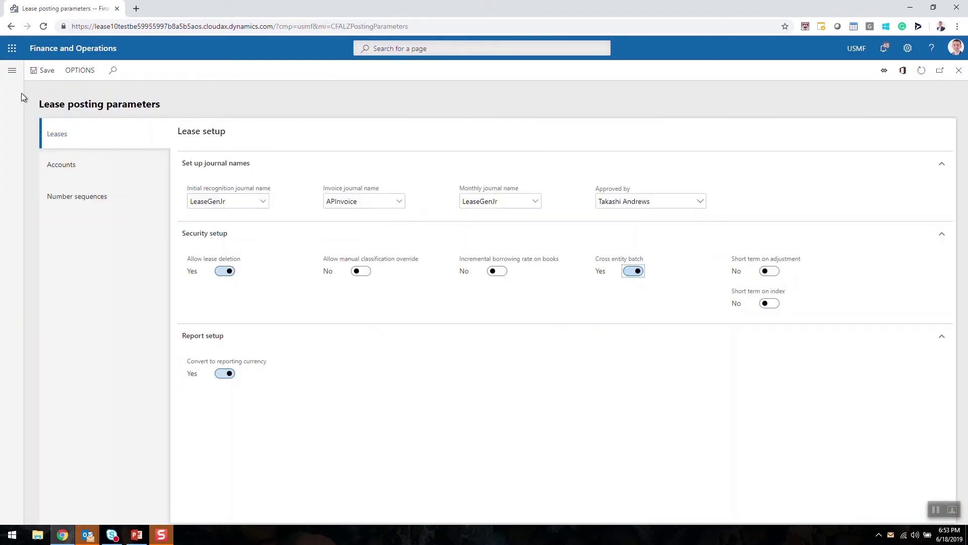
- Open batch journal creation and examine the available legal entities and the book IDs offered for usmf
left_click(12, 70)
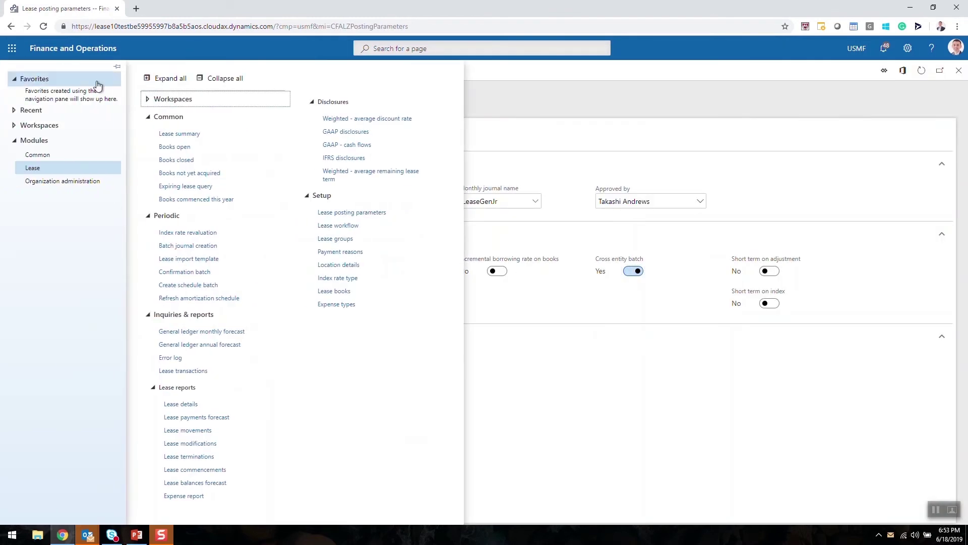
left_click(210, 245)
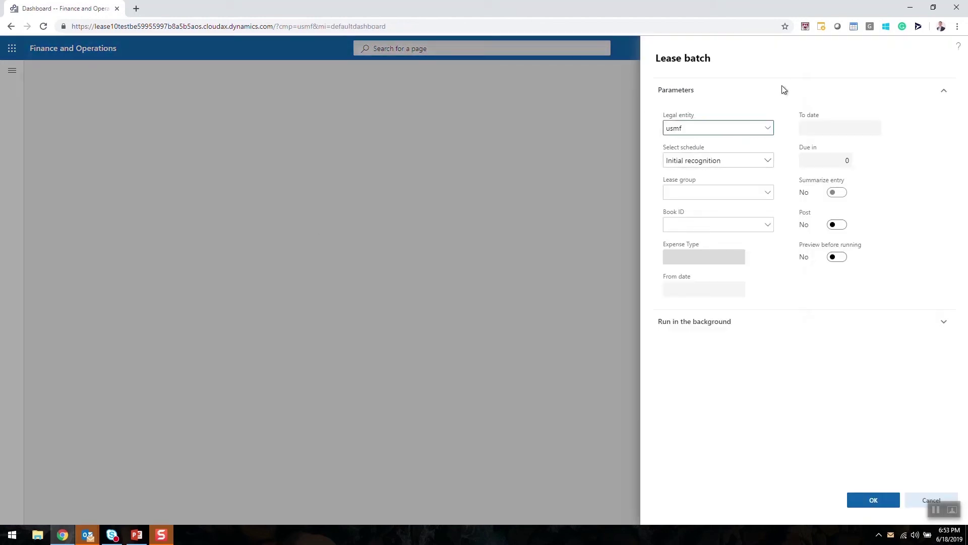
left_click(767, 132)
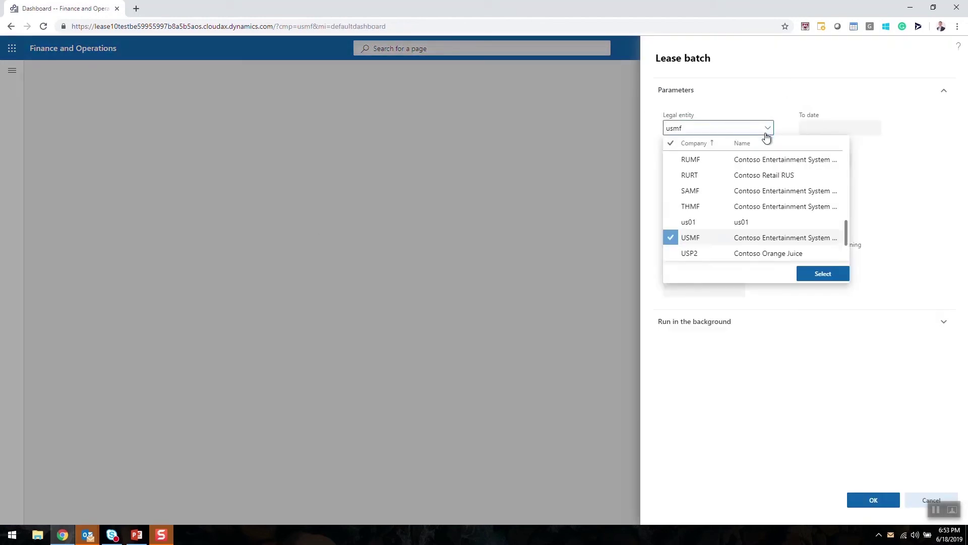
scroll(763, 212, "down", 1)
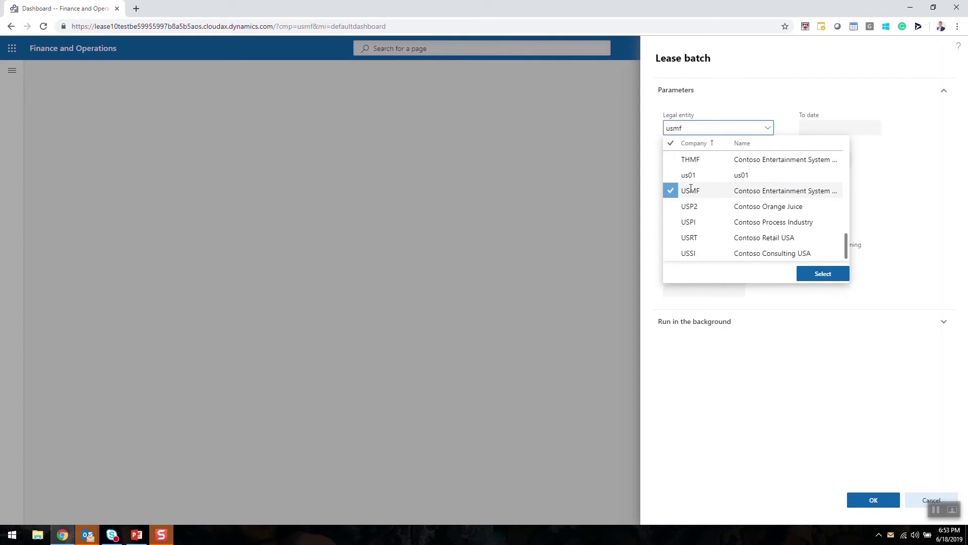
left_click(903, 244)
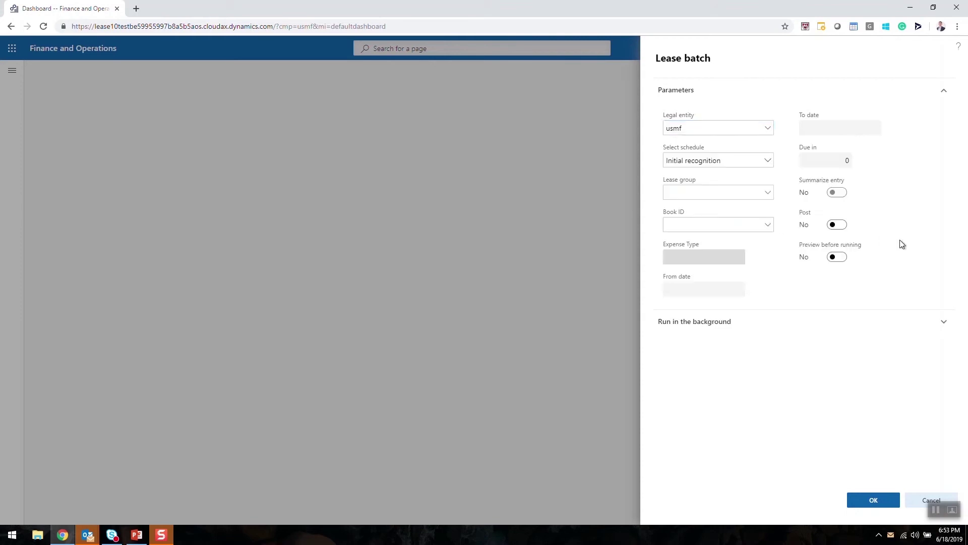
left_click(767, 225)
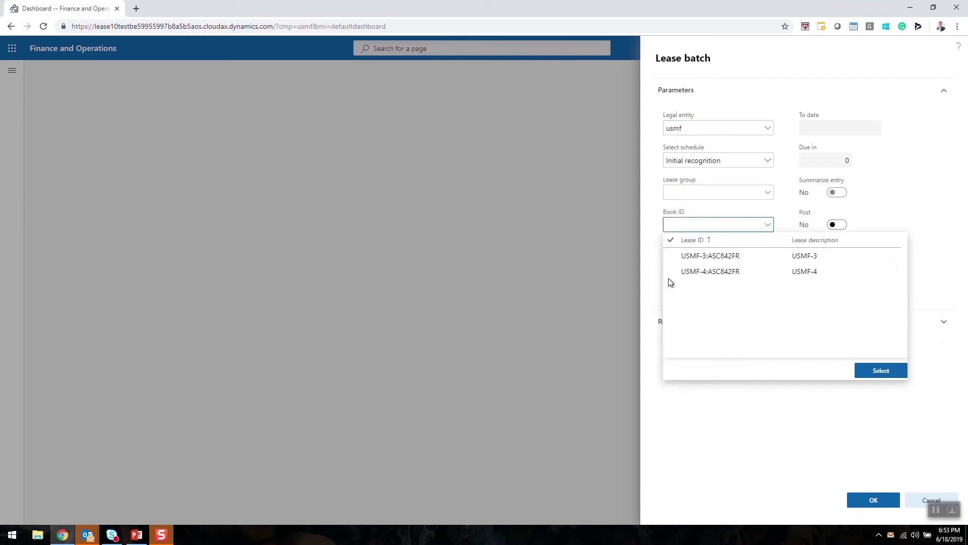
left_click(653, 263)
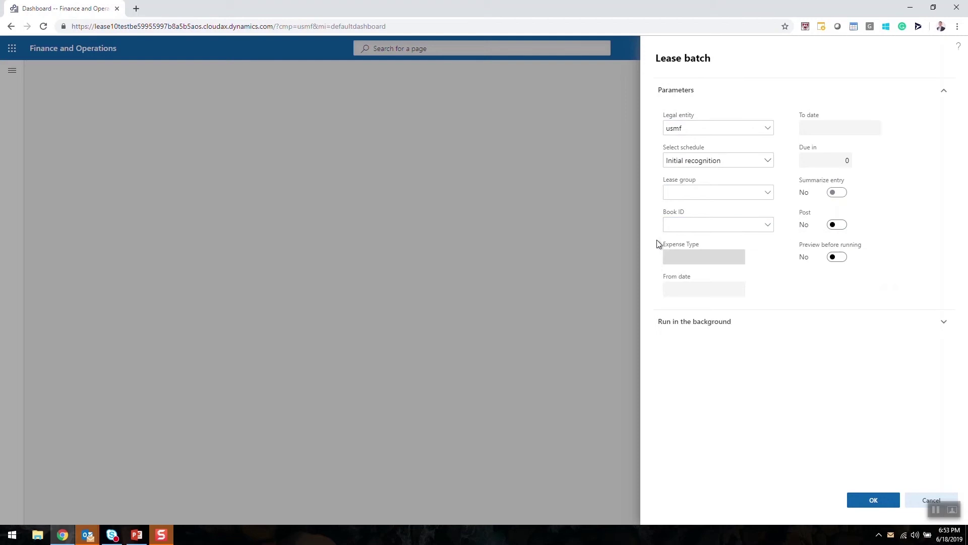
- Set the lease batch's legal entities to USMF and USRT, and open the list of selectable book IDs
left_click(770, 129)
scroll(724, 156, "down", 2)
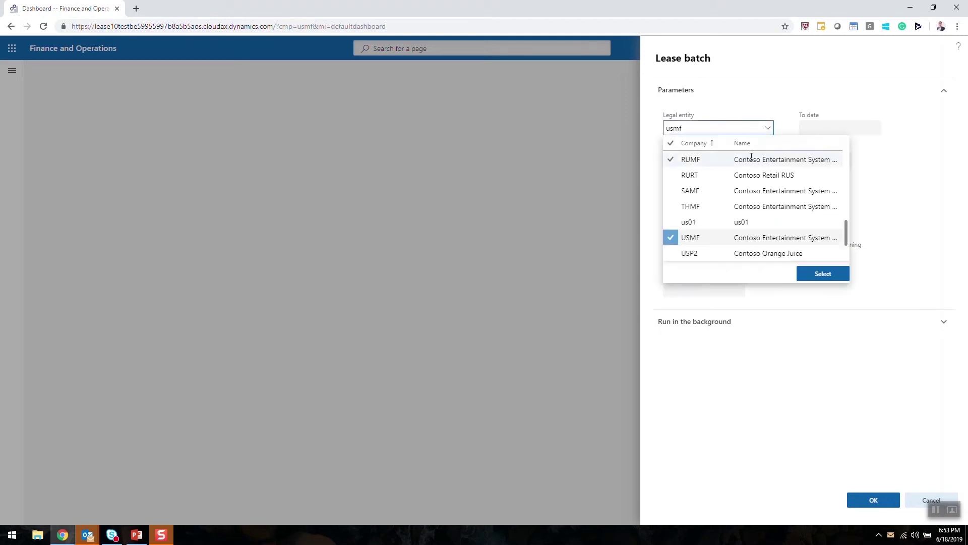
scroll(719, 197, "up", 3)
scroll(717, 201, "down", 3)
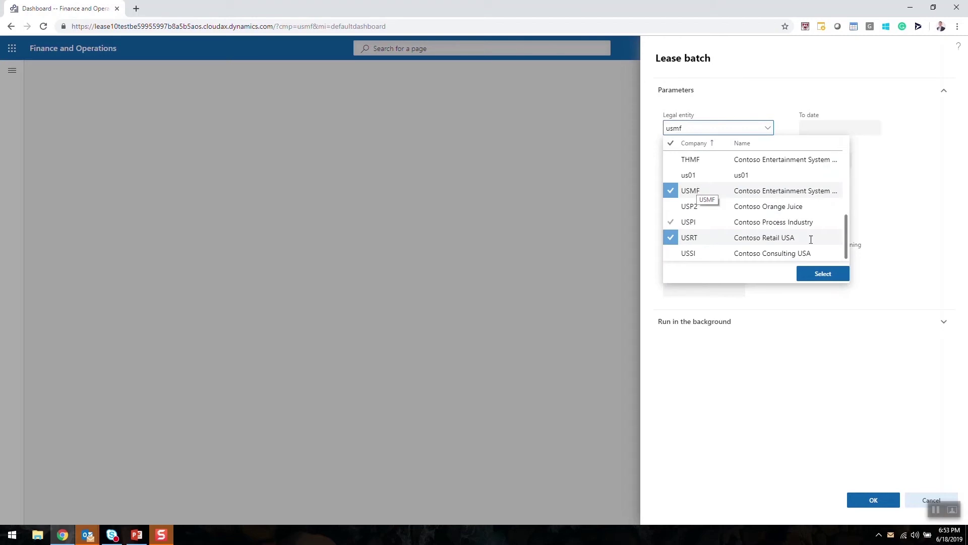
left_click(821, 274)
left_click(771, 227)
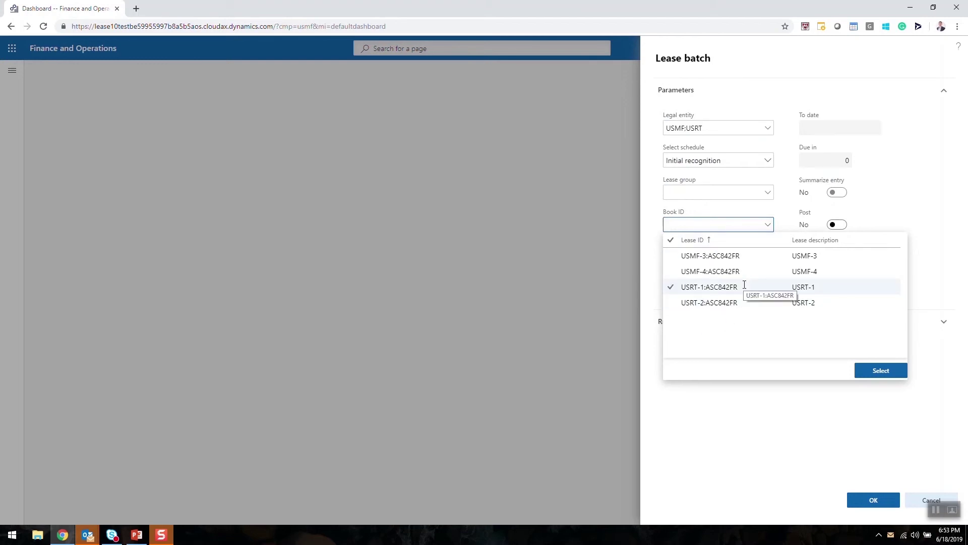
- Run the initial recognition batch for all four listed book IDs with Post and Preview before running set to Yes
left_click(671, 240)
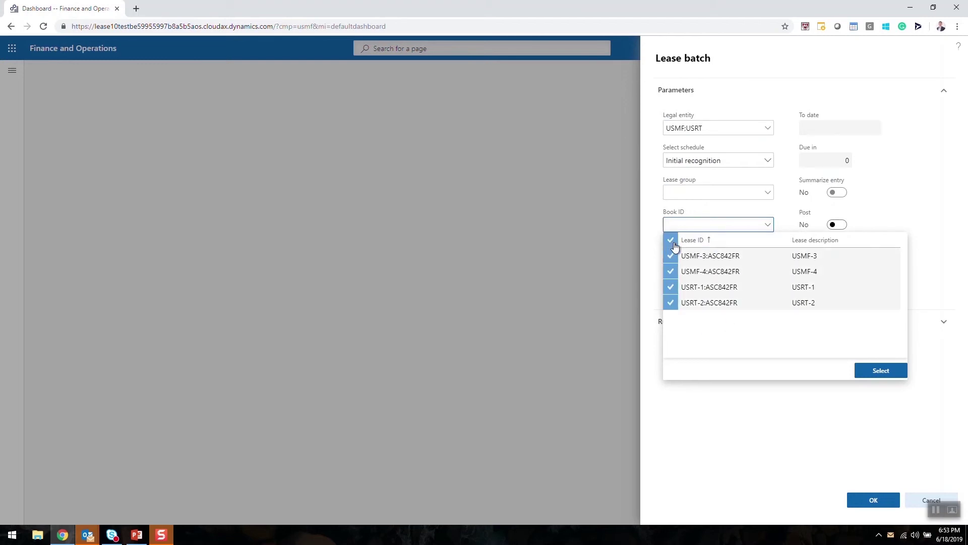
left_click(882, 368)
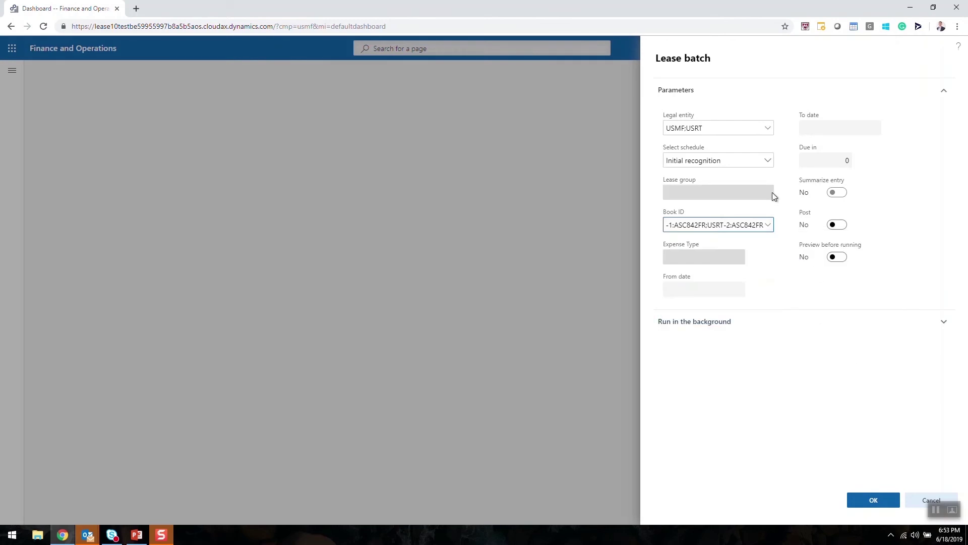
left_click(838, 225)
left_click(837, 258)
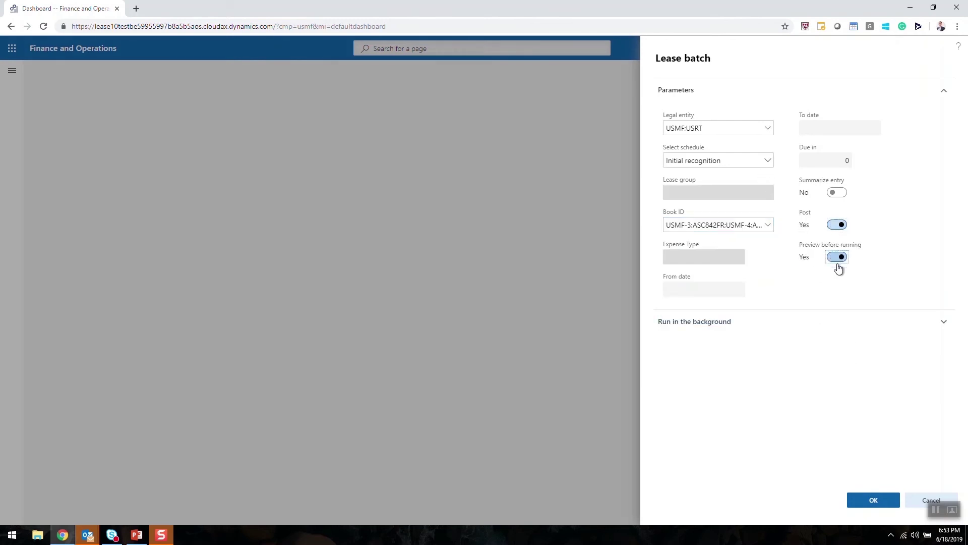
left_click(868, 492)
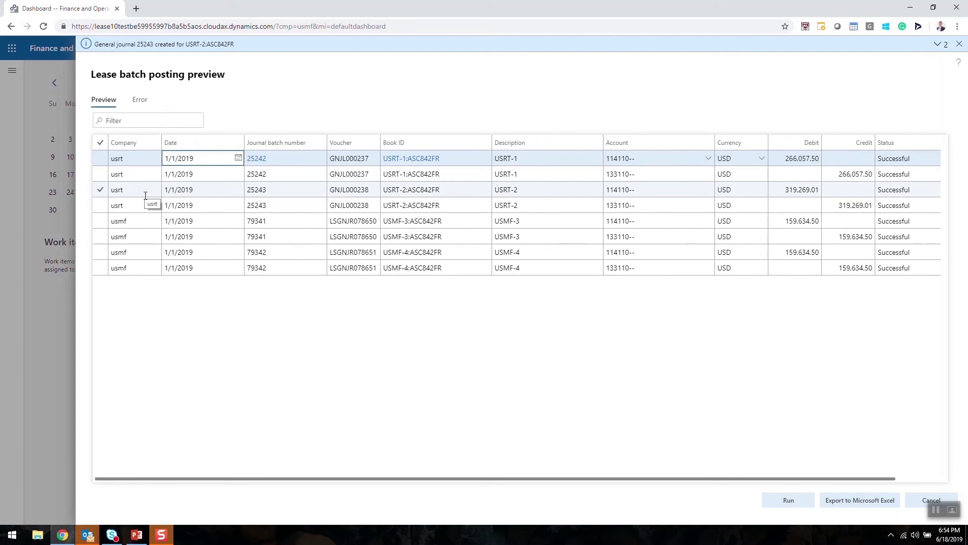
left_click(804, 507)
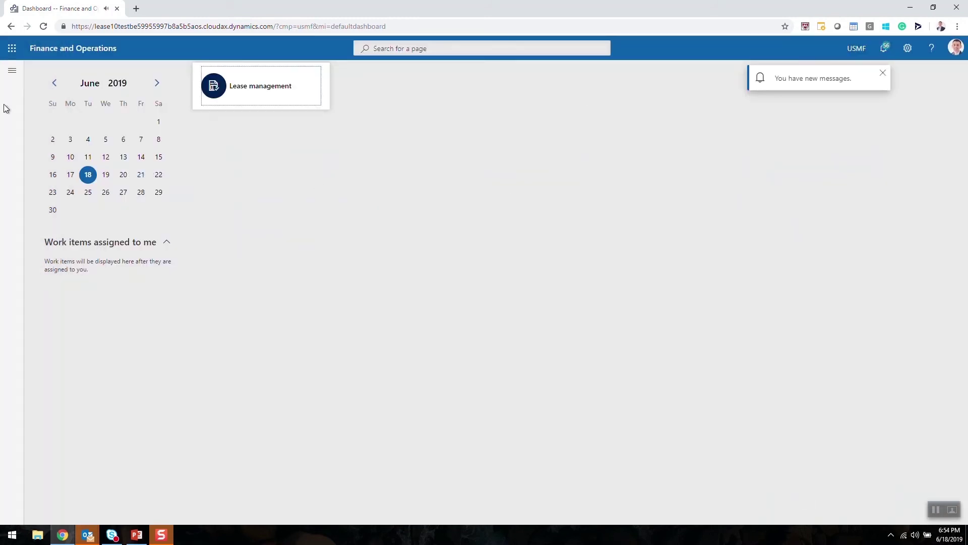
- Open the book of lease USMF-3 from the lease summary and check its lease status and posted general journal
left_click(12, 71)
left_click(56, 166)
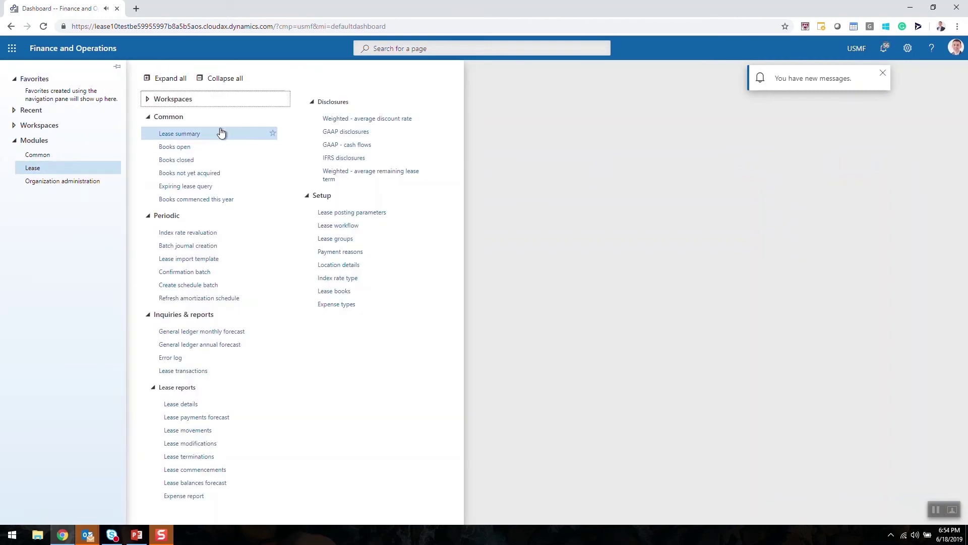
left_click(220, 134)
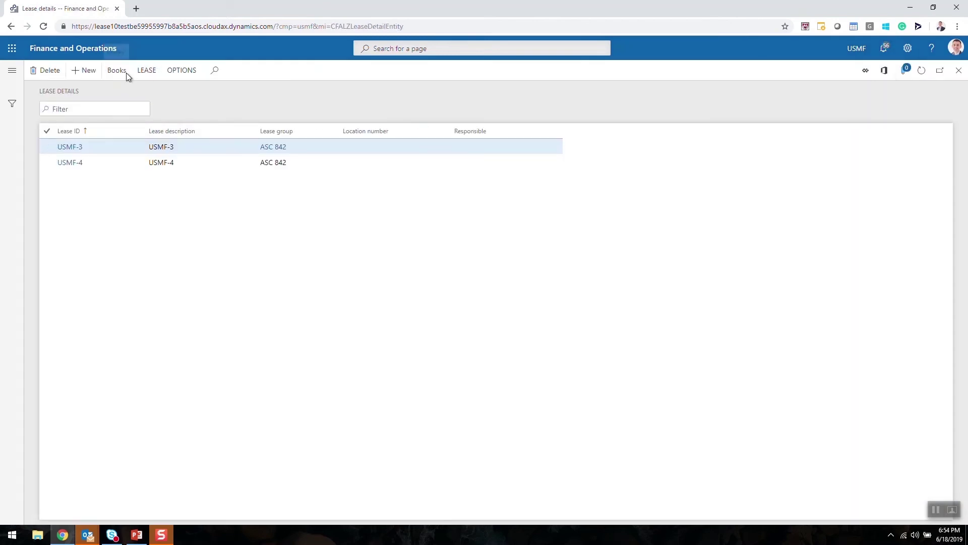
left_click(126, 72)
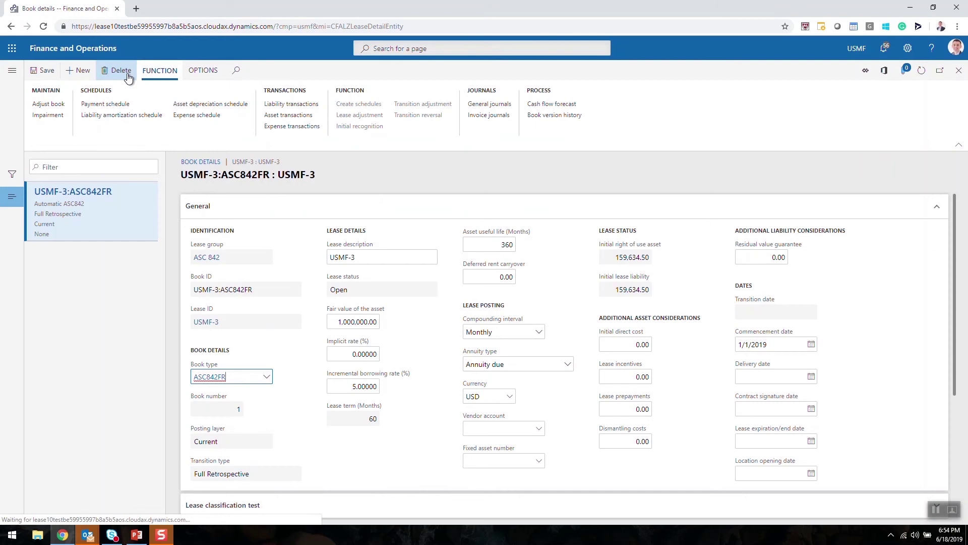
left_click(403, 295)
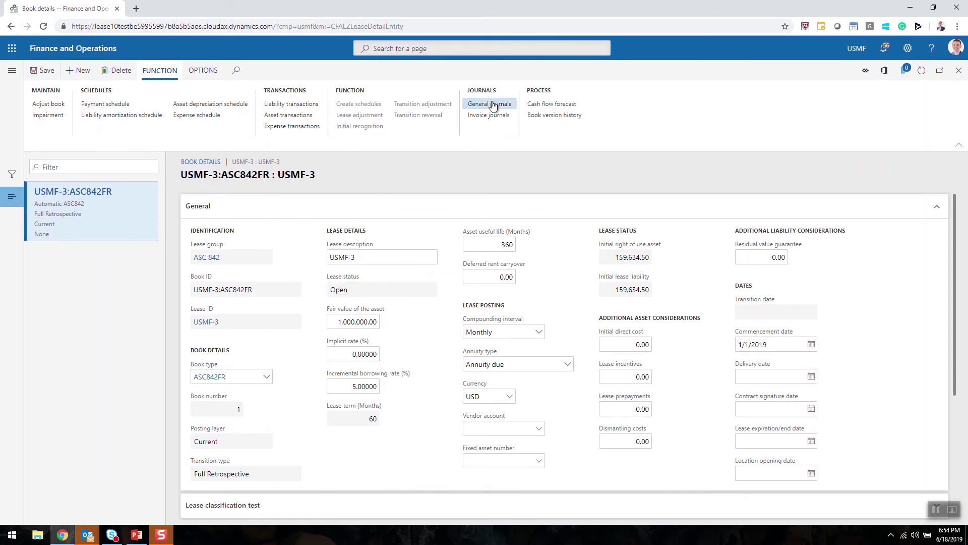
left_click(494, 105)
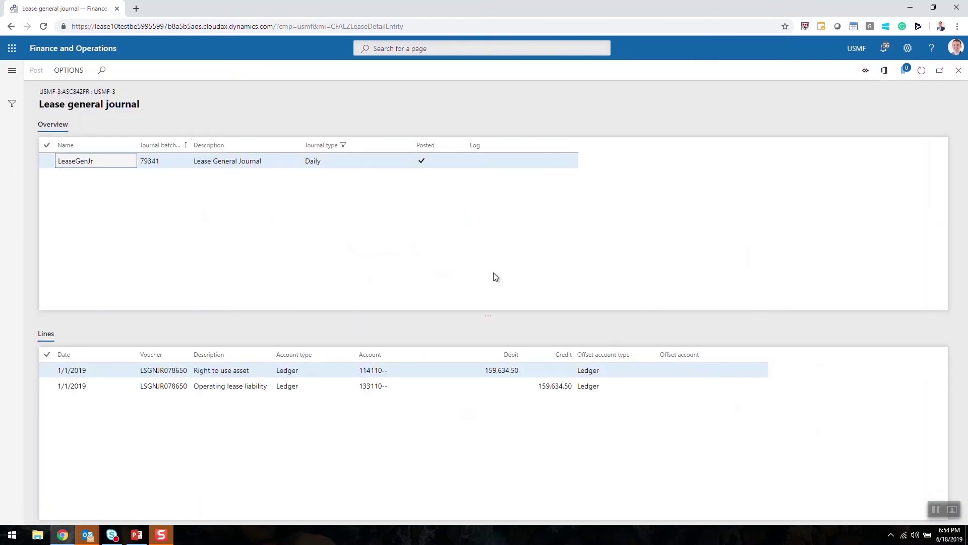
left_click(959, 70)
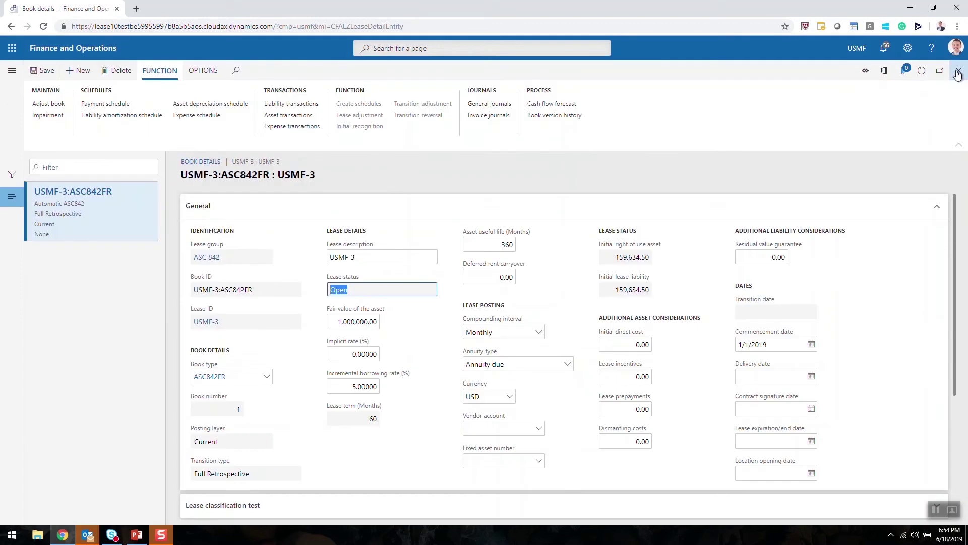
- Switch the active company from USMF to USRT
left_click(853, 46)
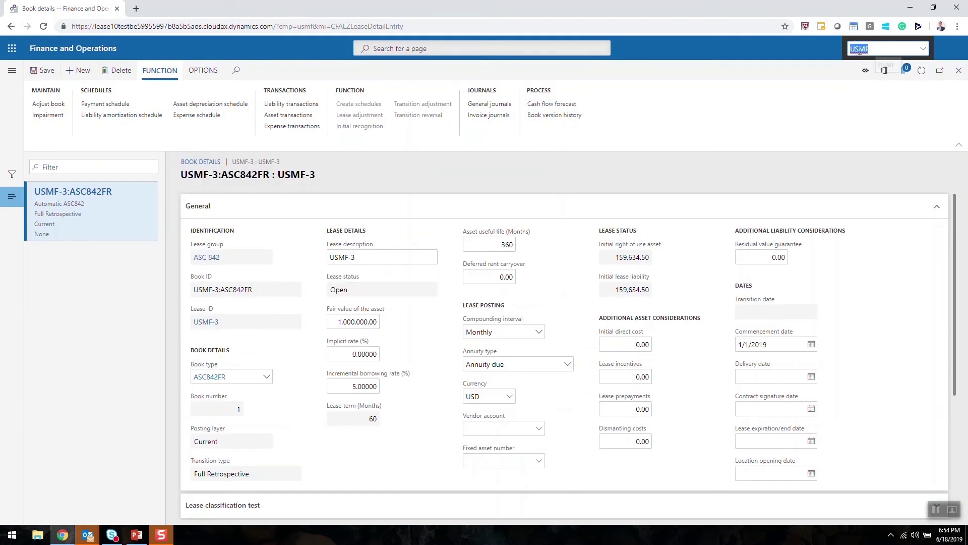
left_click(860, 49)
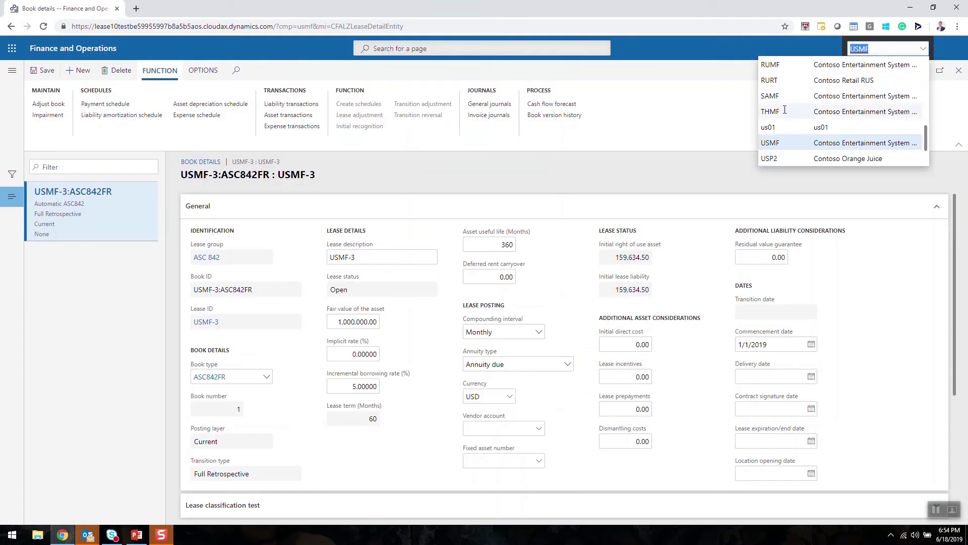
scroll(819, 115, "down", 1)
left_click(770, 143)
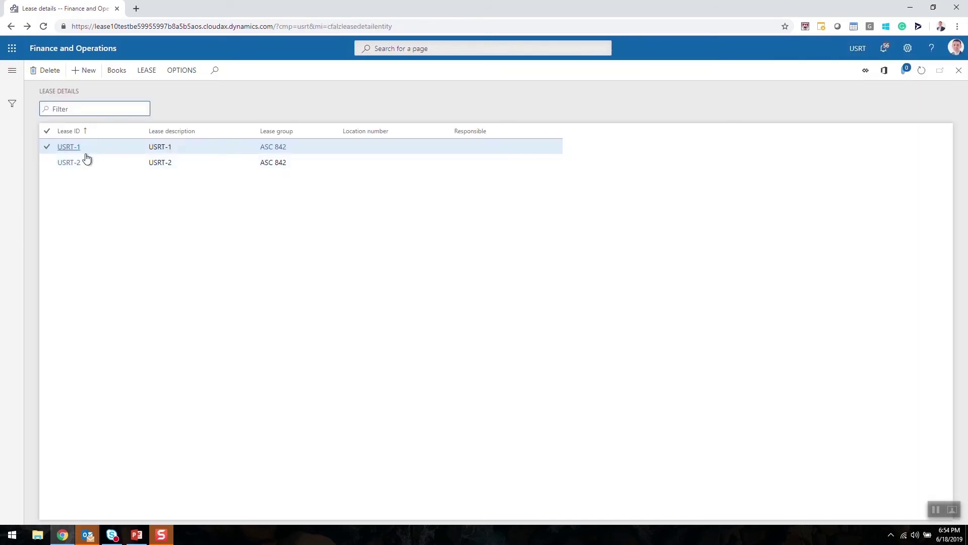
- Open the book of lease USRT-2 and check its general journals
left_click(71, 162)
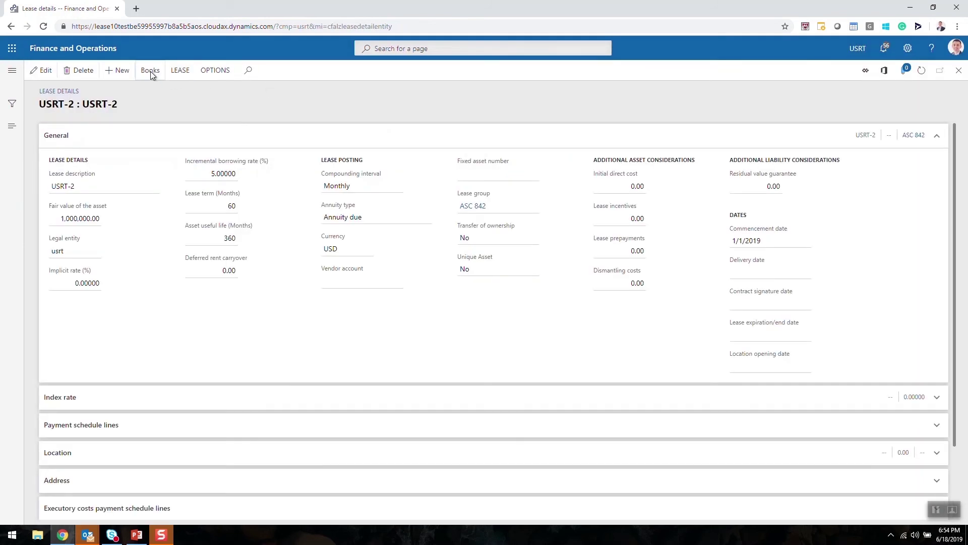
left_click(150, 71)
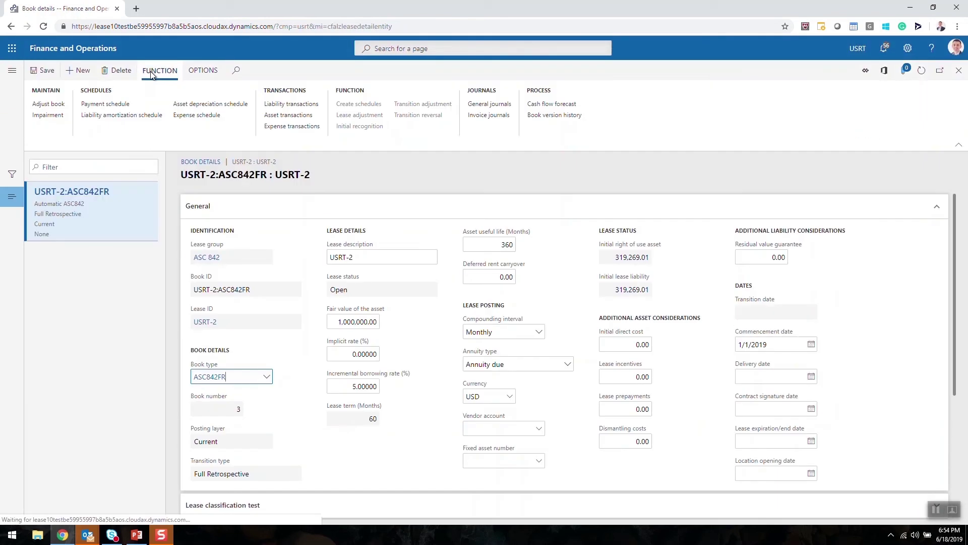
left_click(466, 103)
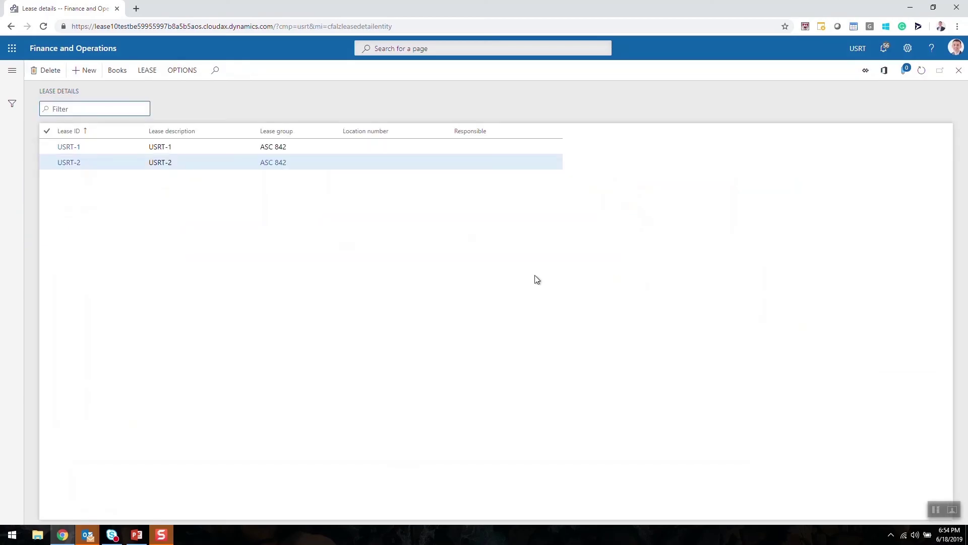
- Start a new lease batch journal creation with the schedule set to Liability amortization schedule
left_click(9, 69)
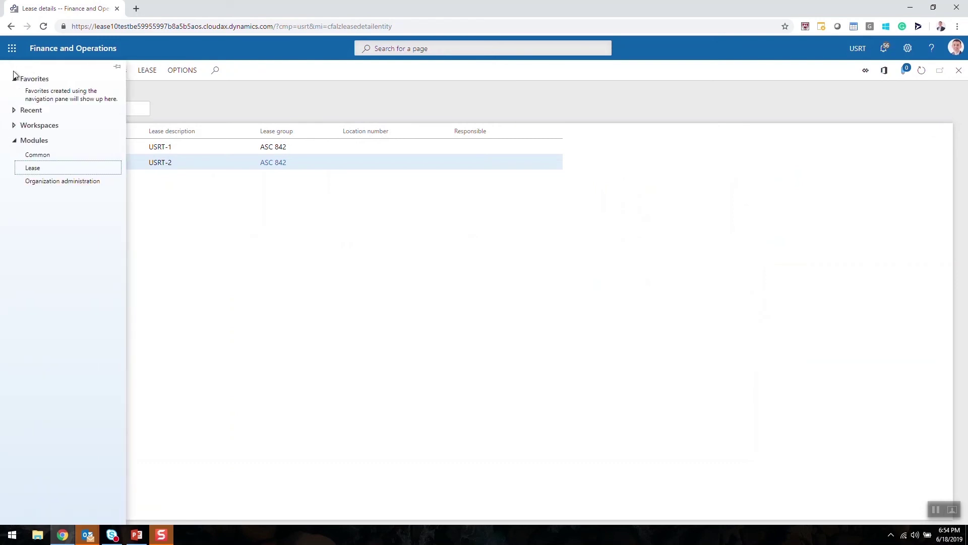
left_click(38, 173)
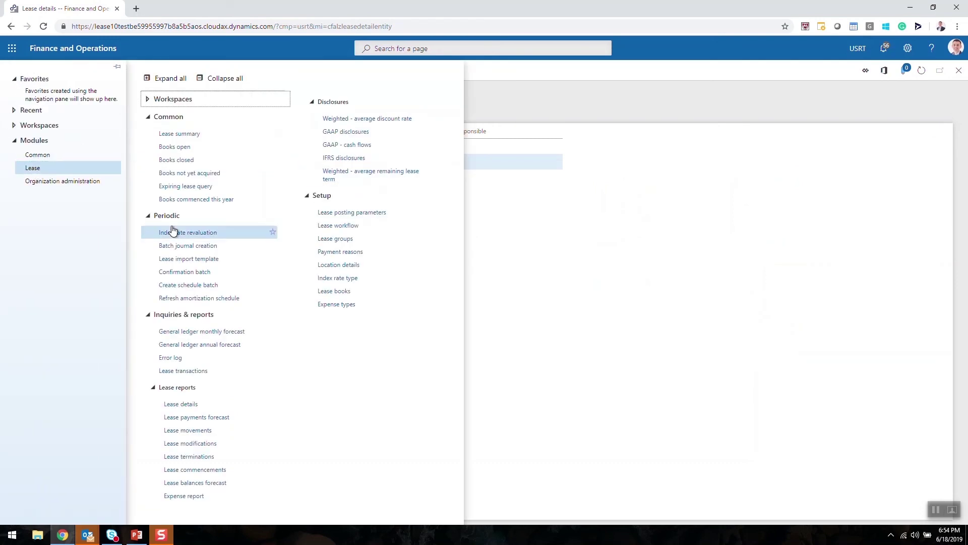
left_click(177, 246)
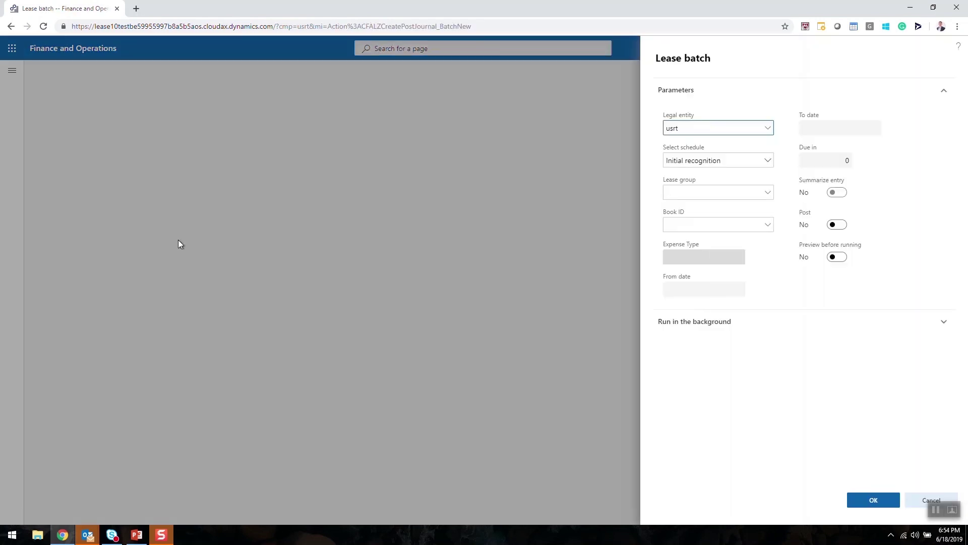
left_click(767, 161)
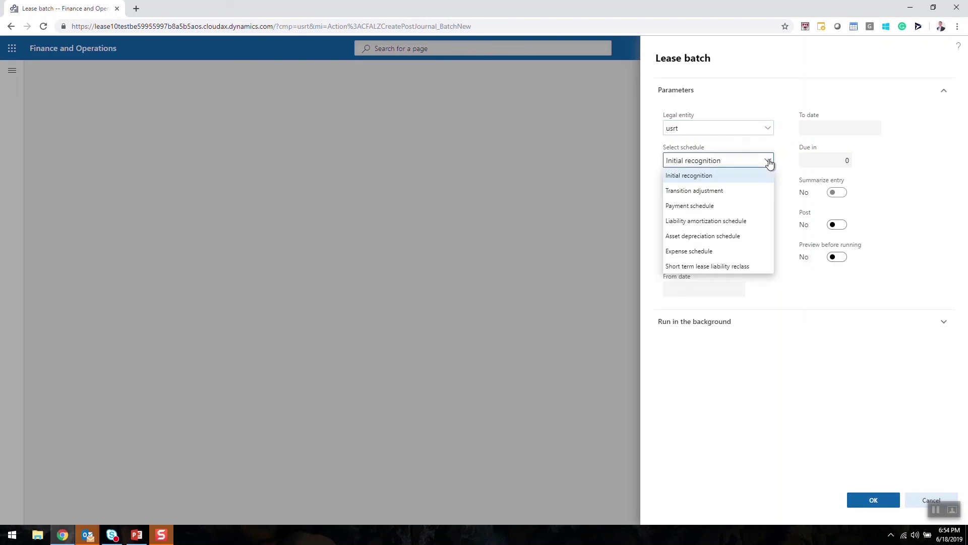
left_click(741, 220)
- Set the batch's legal entities to USMF and USRT, and select all four listed book IDs
left_click(767, 224)
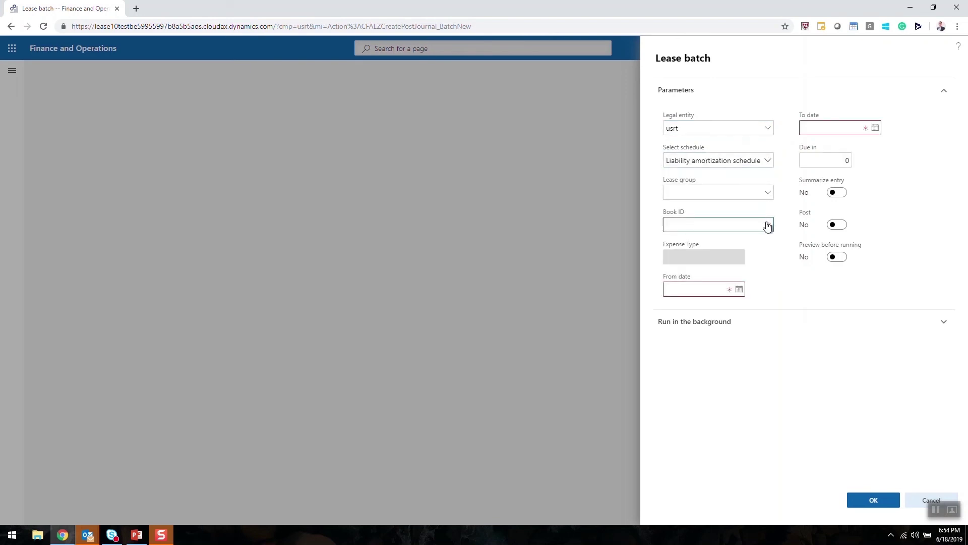
left_click(767, 128)
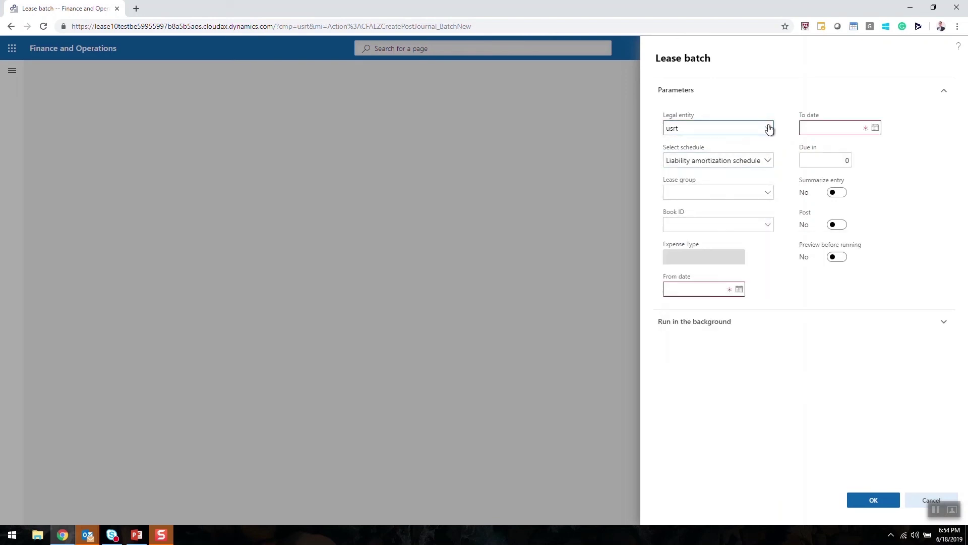
scroll(725, 180, "down", 1)
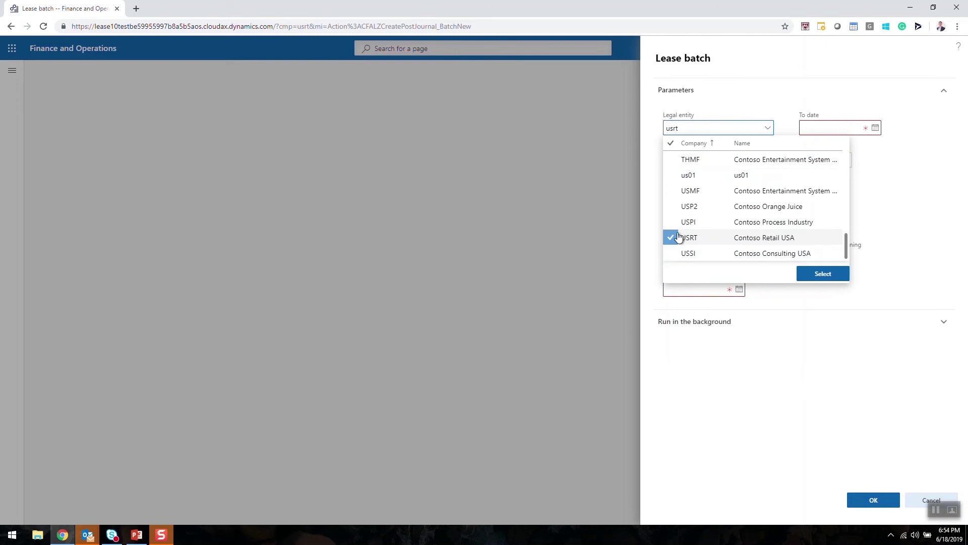
left_click(671, 192)
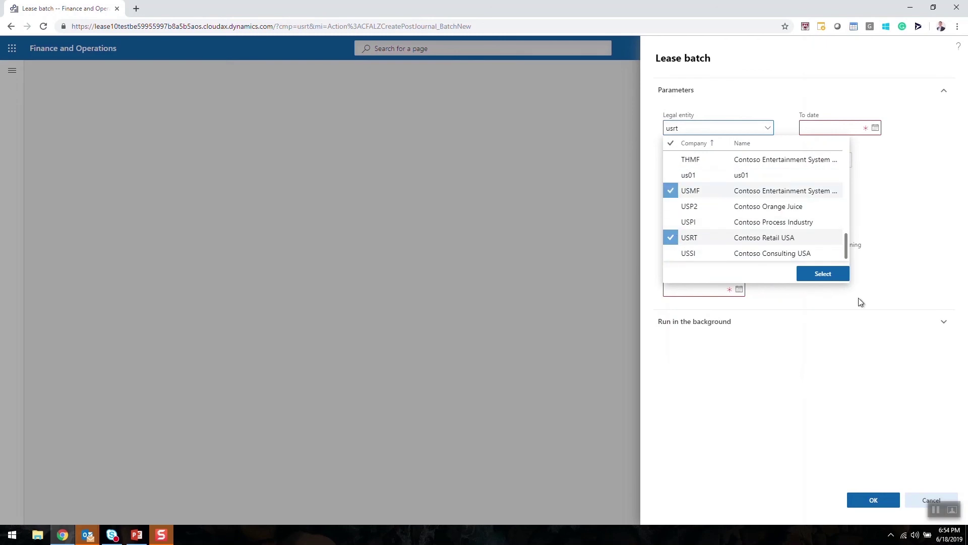
left_click(823, 274)
left_click(767, 224)
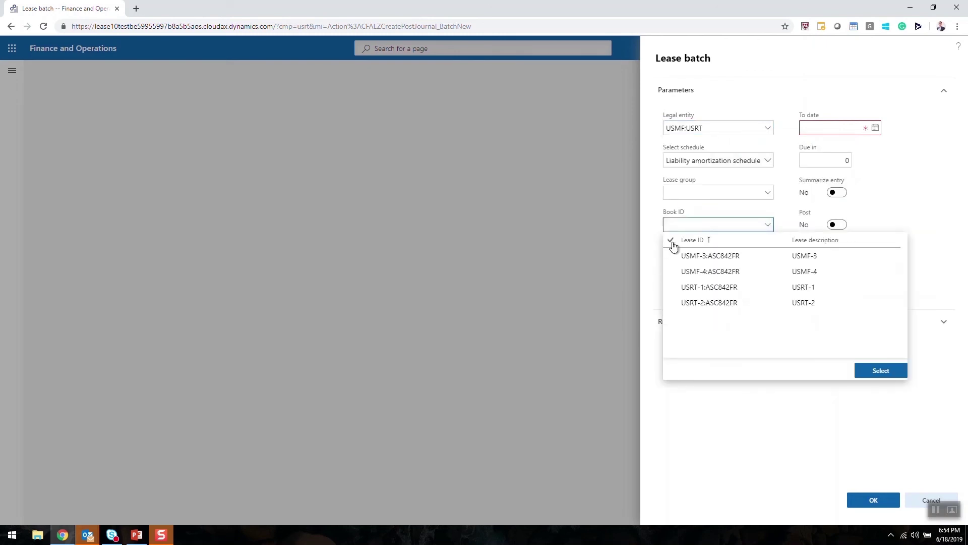
left_click(671, 241)
left_click(896, 374)
- Set the batch's date range from 1/1/2019 to 1/31/2019
left_click(721, 289)
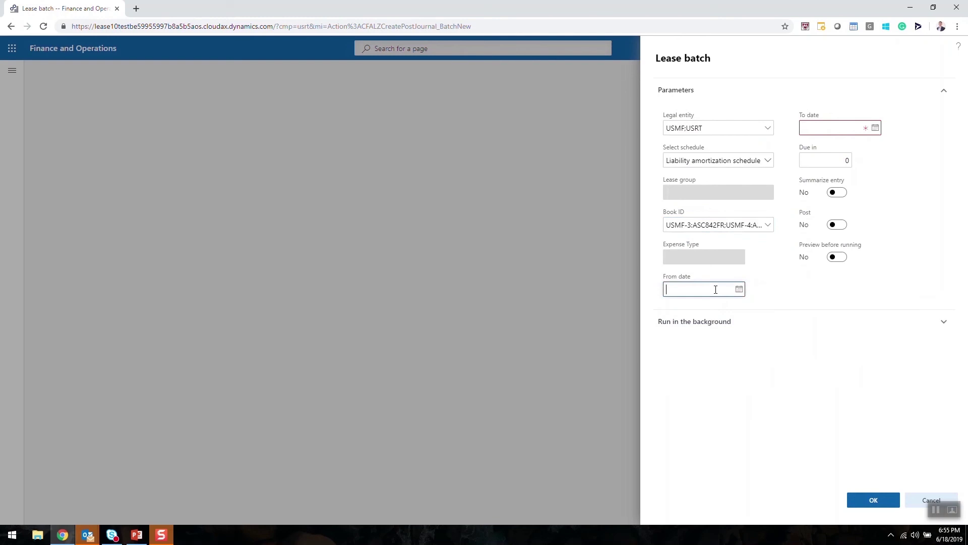
type("1/1/2019")
left_click(843, 122)
left_click(874, 129)
left_click(858, 154)
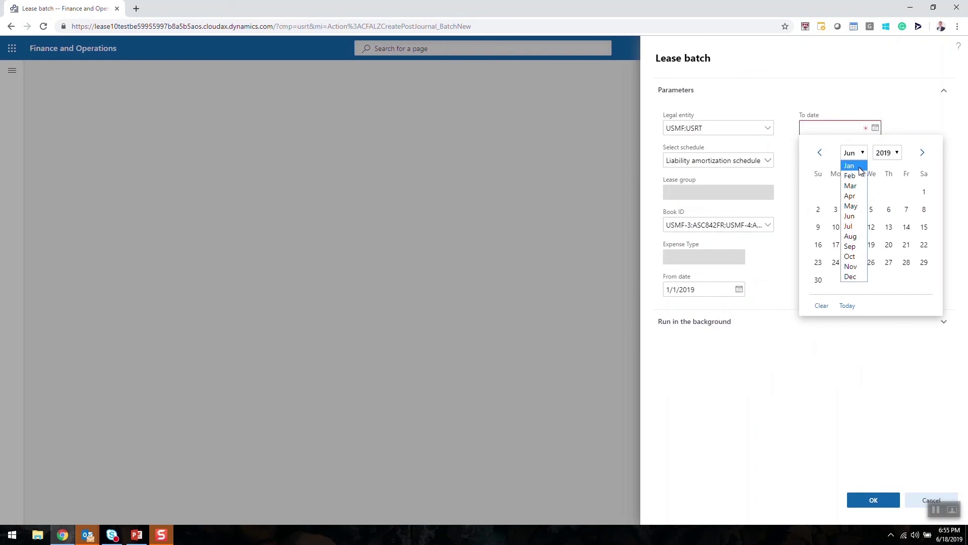
left_click(860, 166)
left_click(888, 263)
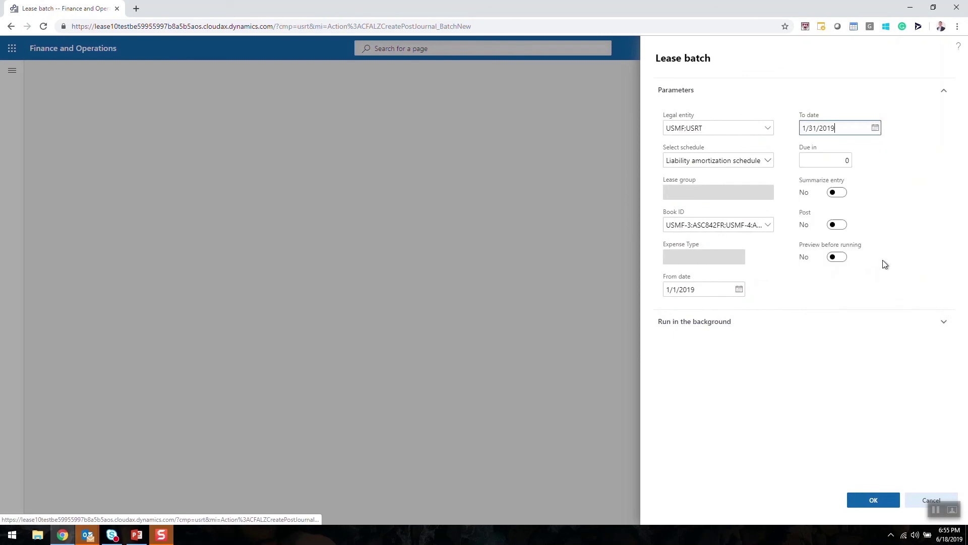
- Run the liability amortization batch with Post and Preview before running set to Yes
left_click(838, 225)
left_click(838, 258)
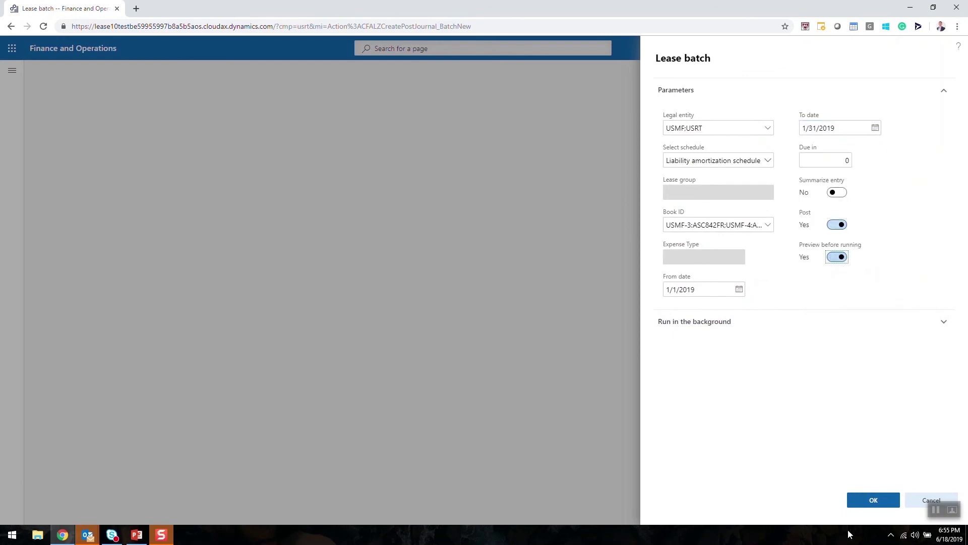
left_click(868, 505)
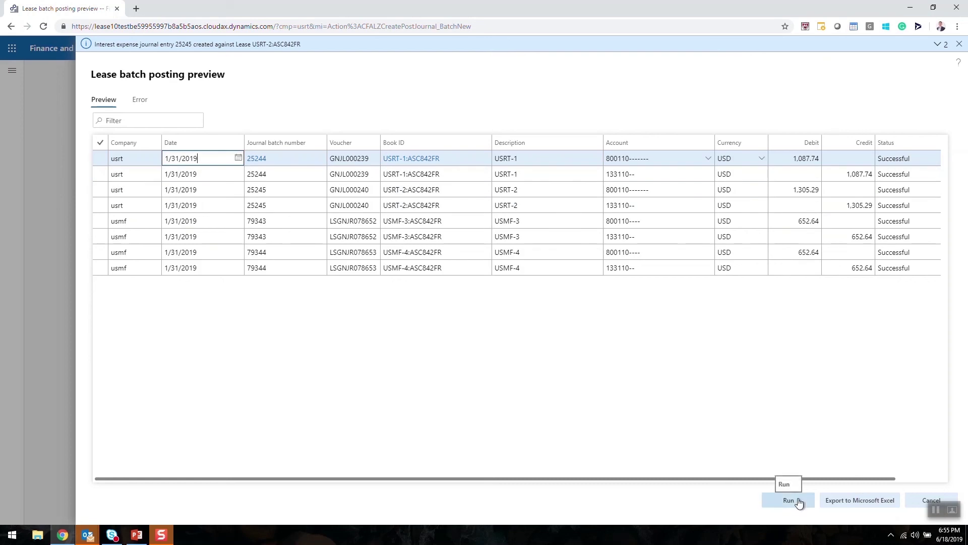
left_click(798, 501)
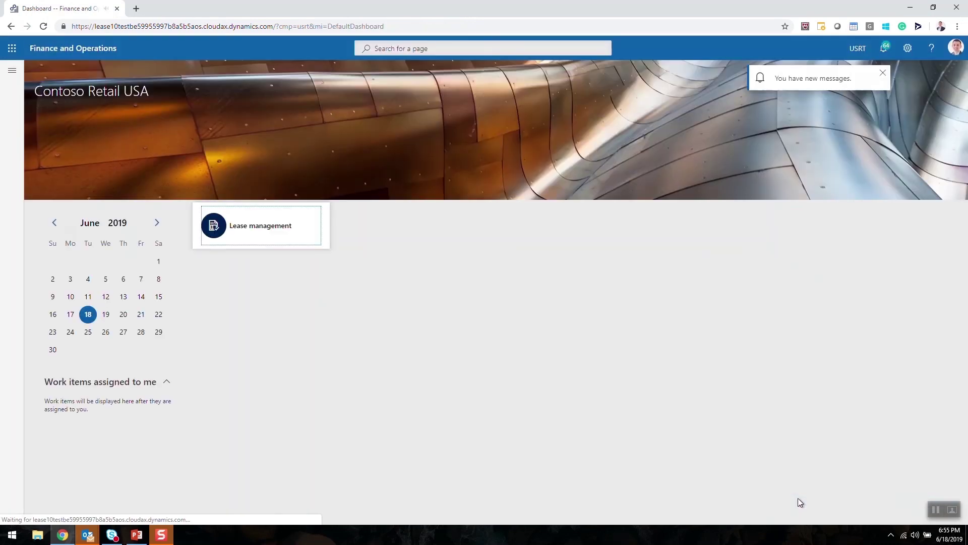
- Examine the liability transactions of lease USRT-2's book, and close the transactions and book details
left_click(12, 71)
left_click(58, 168)
left_click(197, 131)
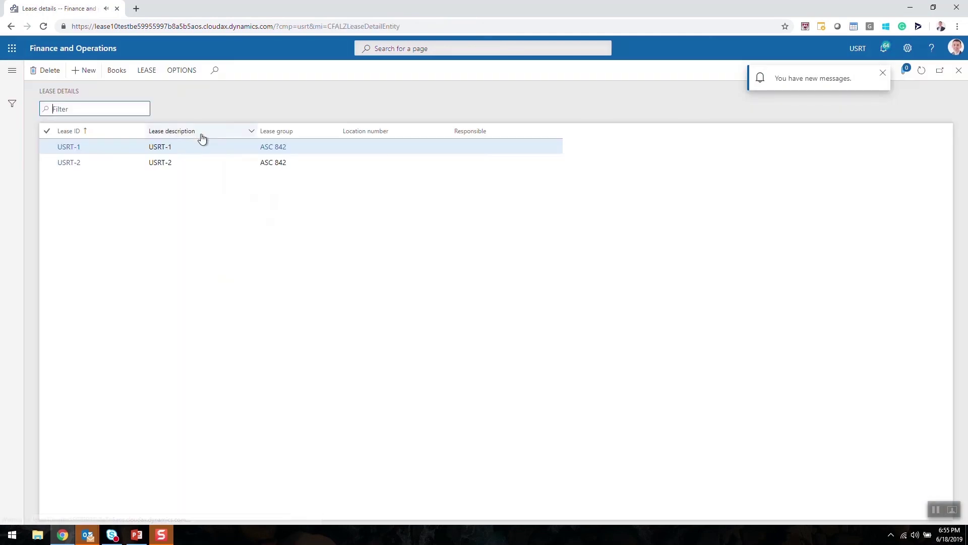
left_click(59, 166)
left_click(59, 166)
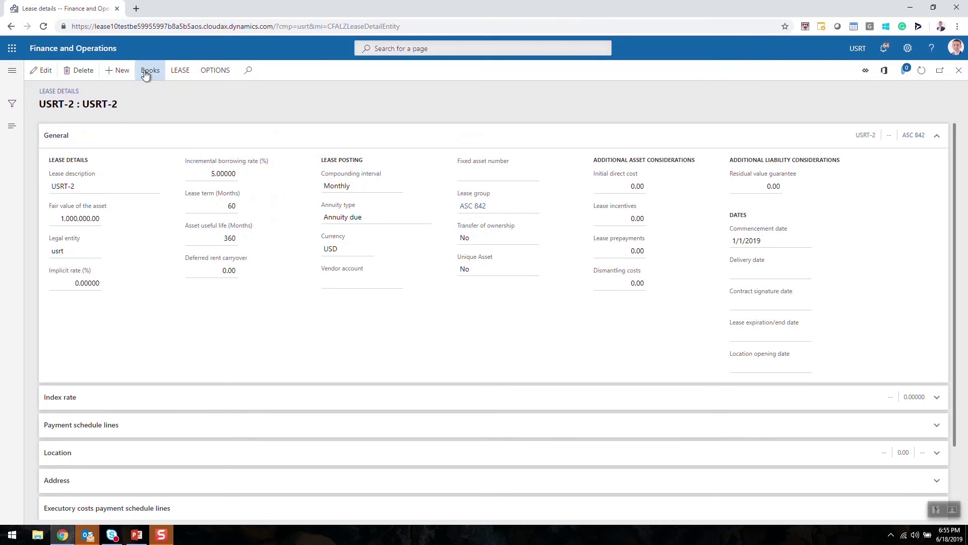
left_click(152, 72)
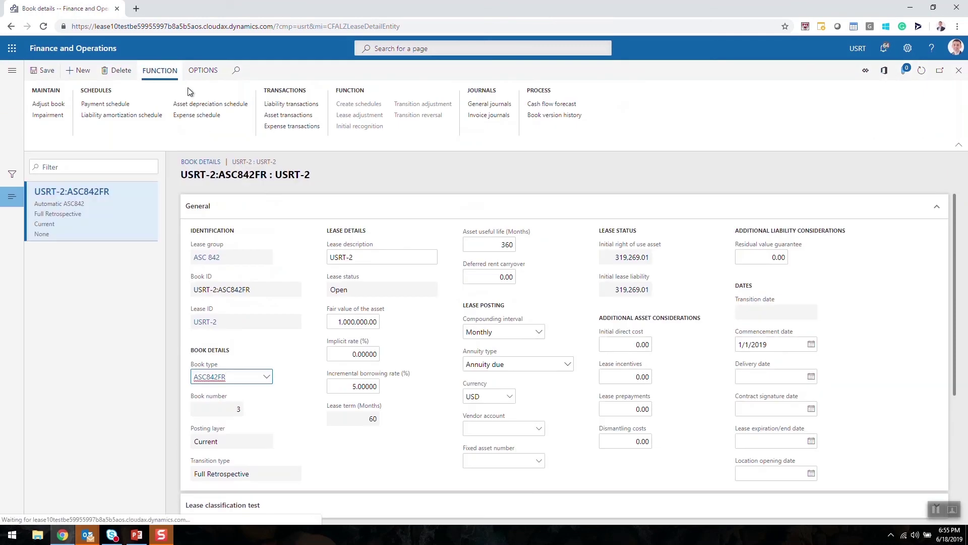
left_click(301, 104)
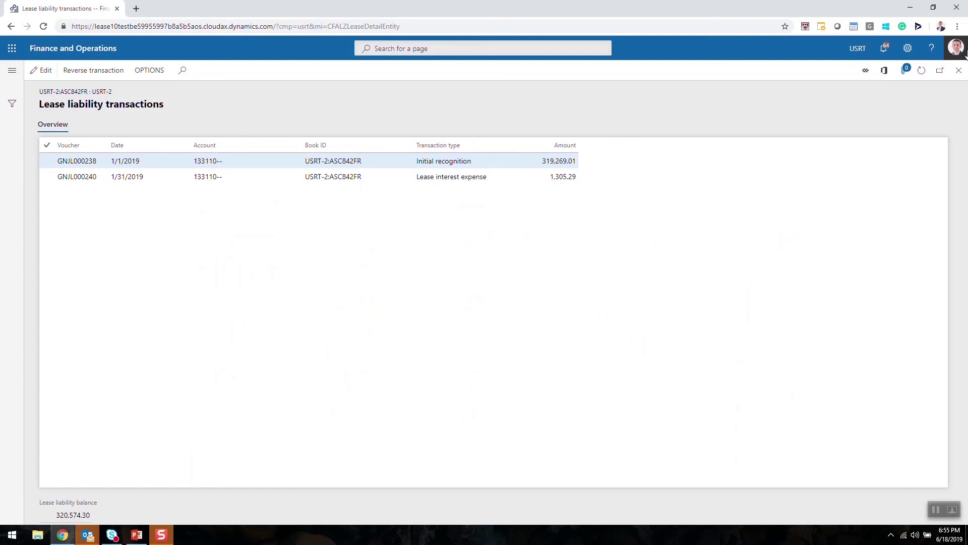
left_click(960, 71)
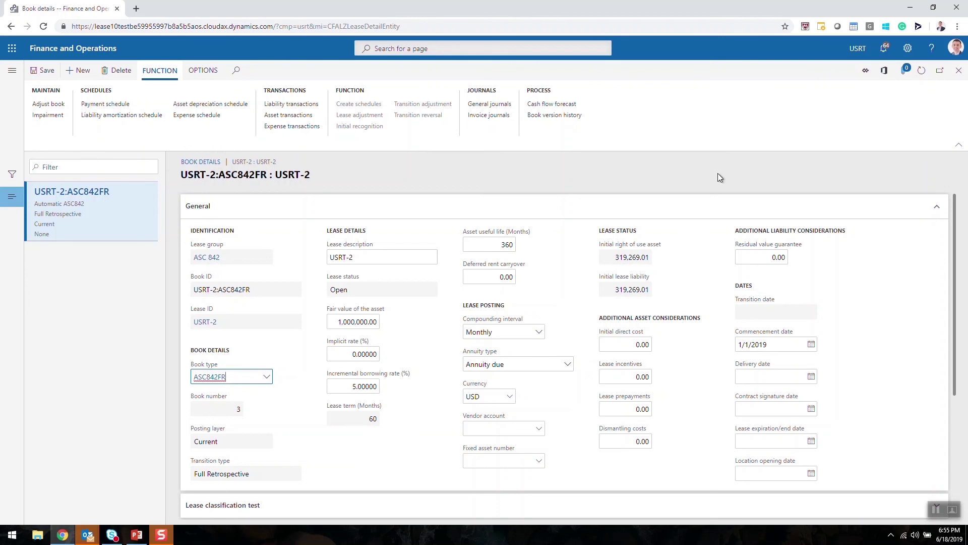
left_click(959, 71)
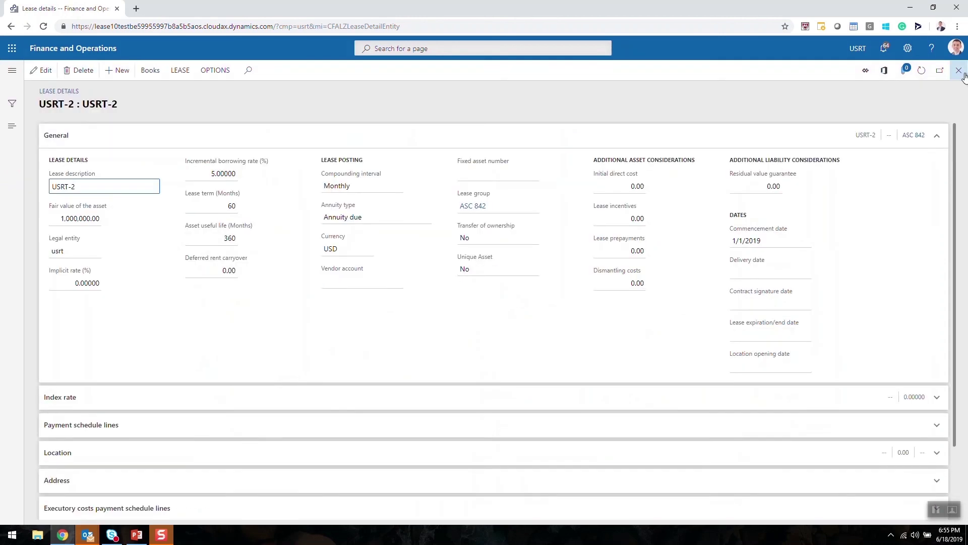